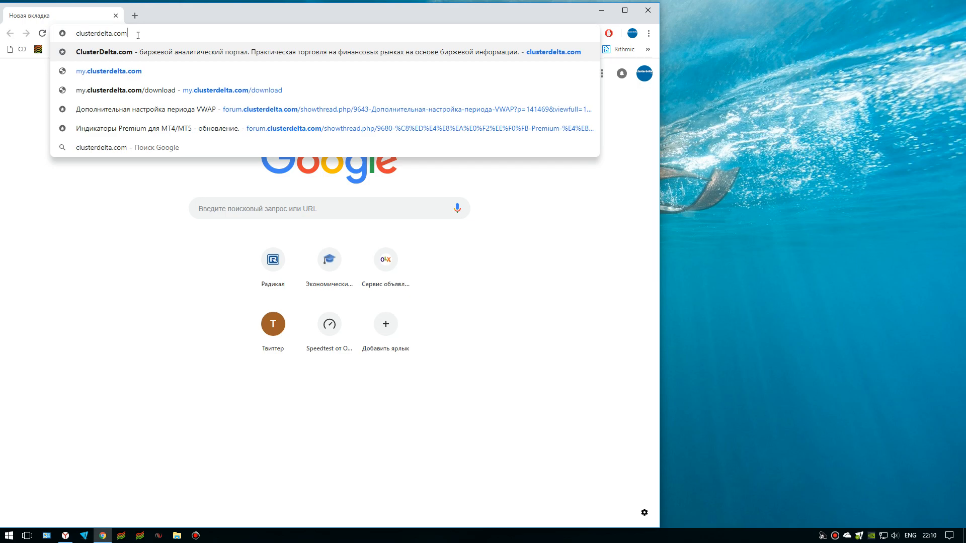
Open the clusterdelta.com site and go through the personal account to the MT4/5 indicators download page.
key("Return")
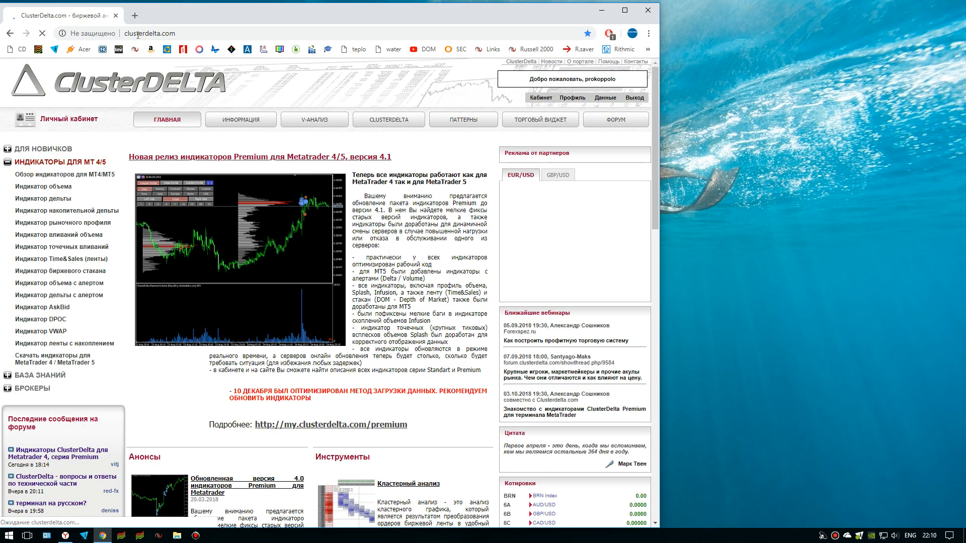
left_click(81, 123)
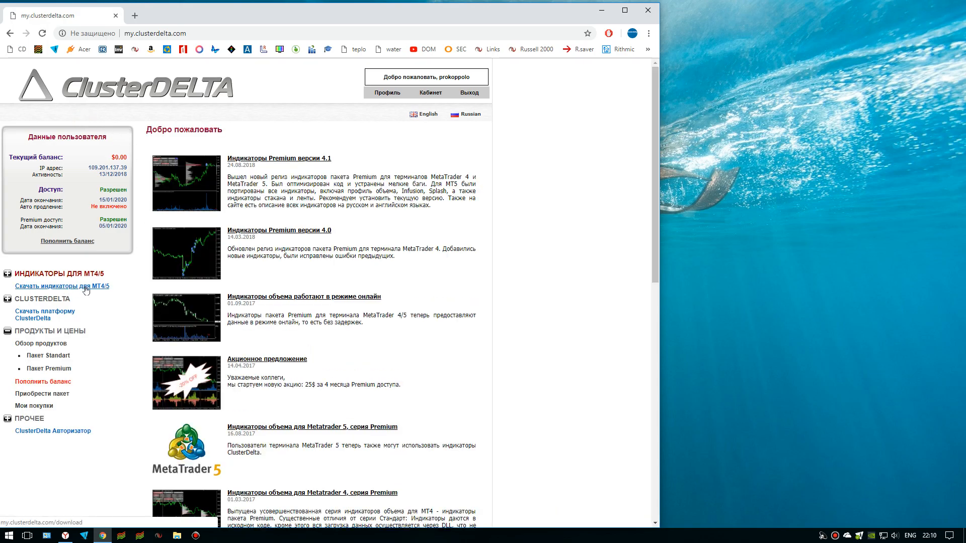
left_click(86, 290)
Download CD_Authorizer.zip and show the archive in its folder.
scroll(412, 338, "down", 5)
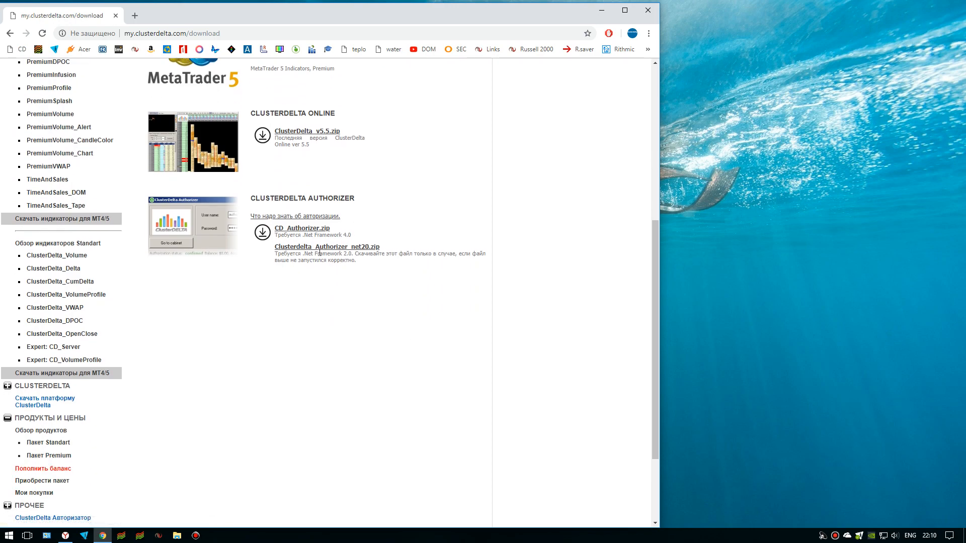
left_click(301, 229)
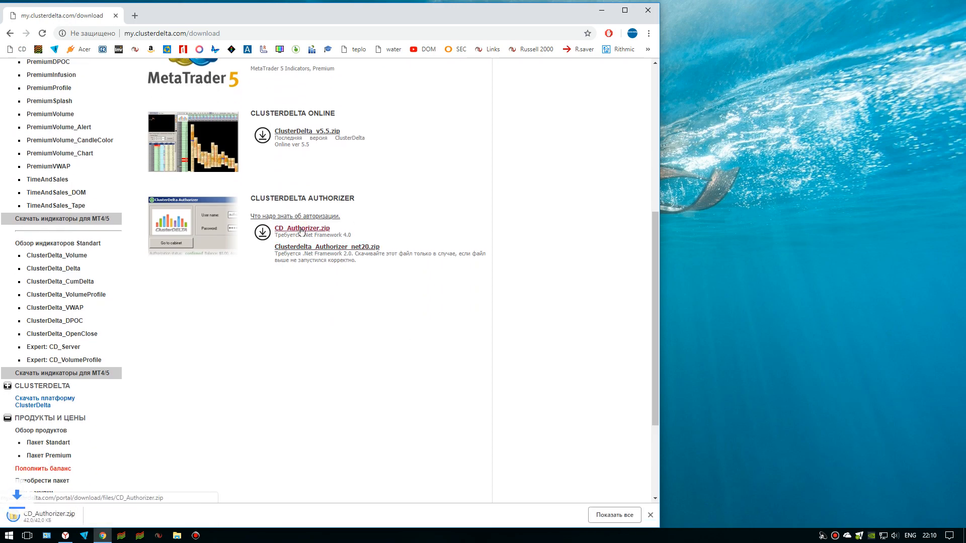
left_click(103, 518)
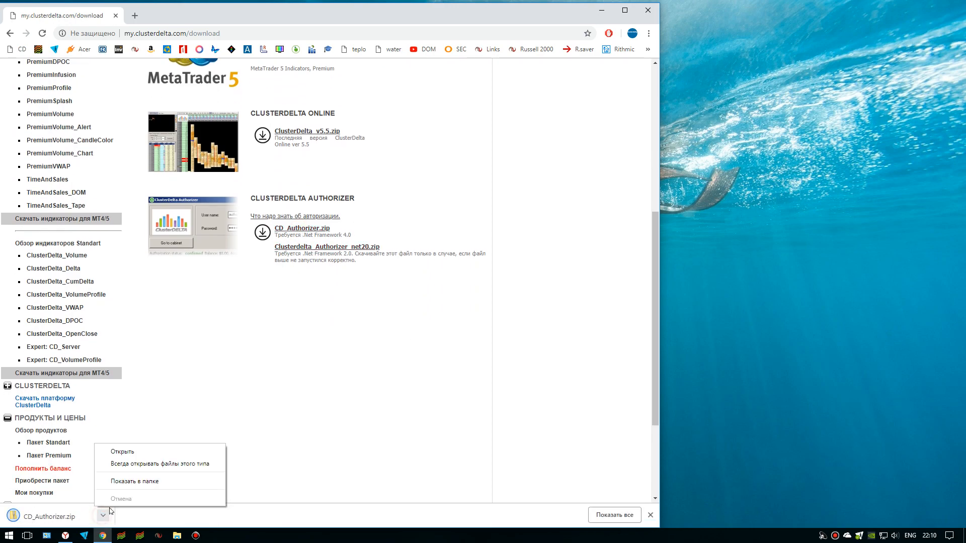
left_click(137, 480)
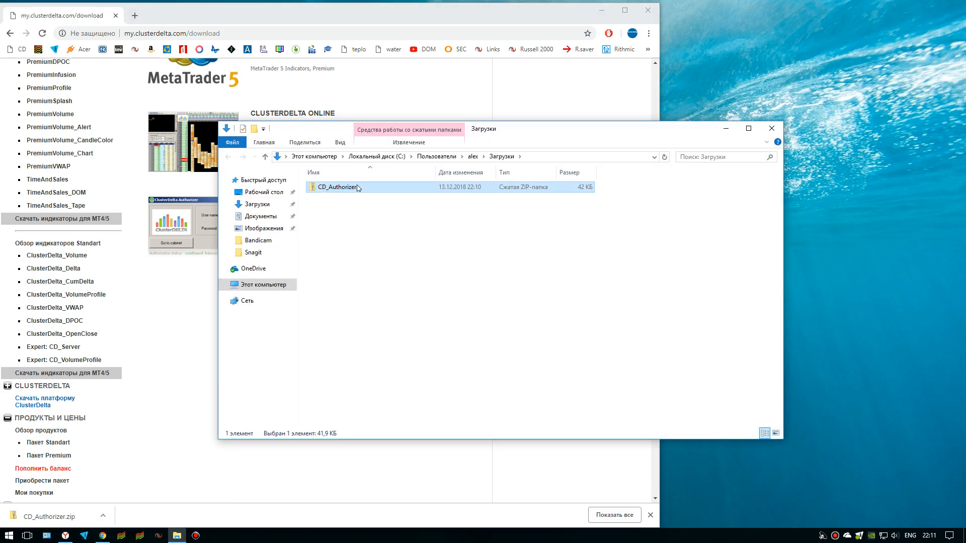
Extract the CD_Authorizer archive and move the extracted application onto the desktop.
right_click(357, 188)
left_click(397, 217)
left_click(559, 366)
left_click_drag(347, 208, 898, 181)
Close the extracted folder window and delete the leftover CD_Authorizer archive and folder from the downloads folder.
left_click(785, 142)
left_click_drag(371, 226, 371, 187)
key("Delete")
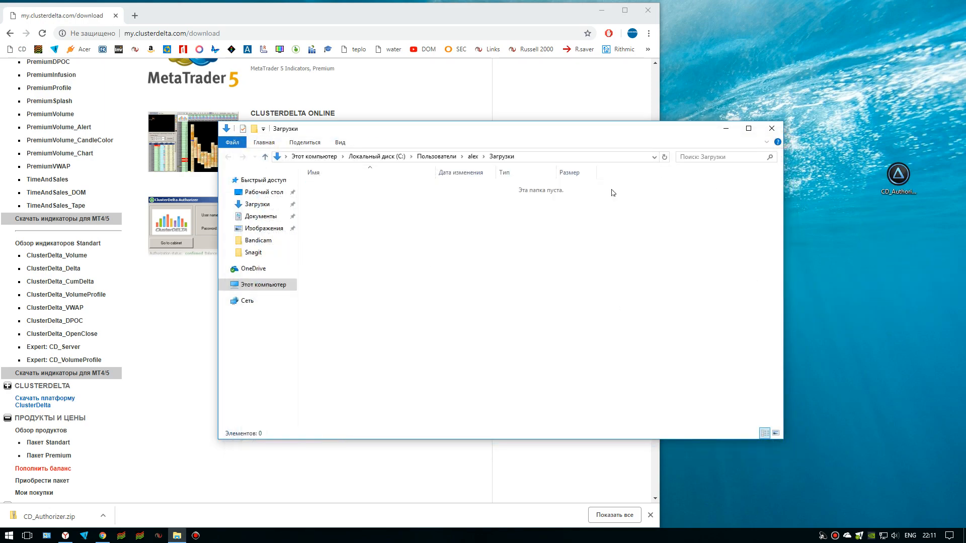
Launch CD_Authorizer from the desktop and log on with the account user name and password.
left_click(726, 128)
double_click(898, 174)
left_click(498, 244)
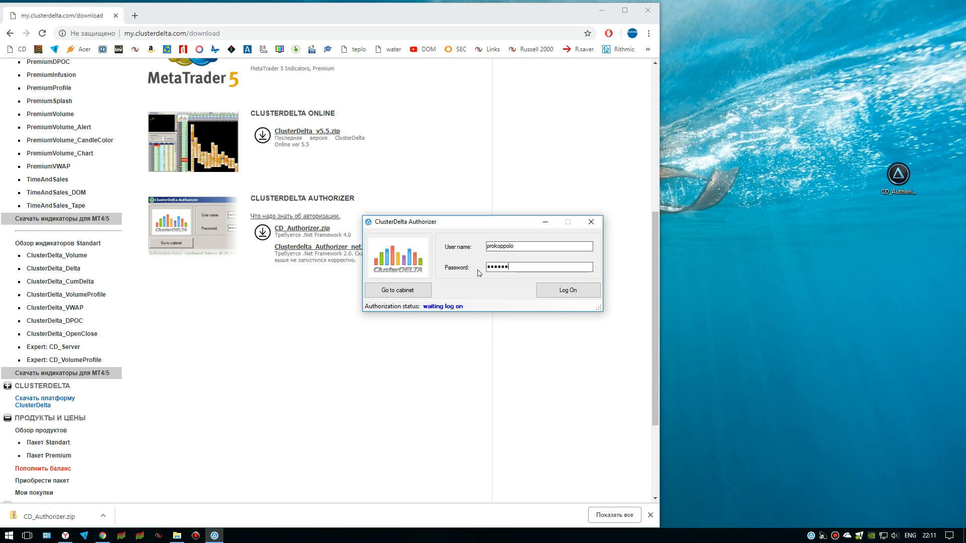
left_click(547, 290)
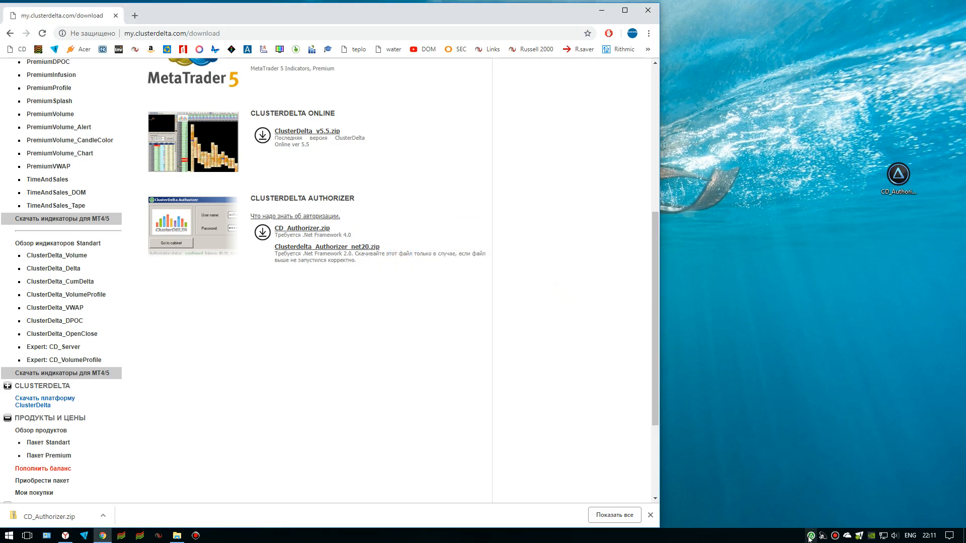
mouse_move(808, 538)
Download ClusterDelta_v5.5.zip and show the archive in its folder.
left_click(316, 130)
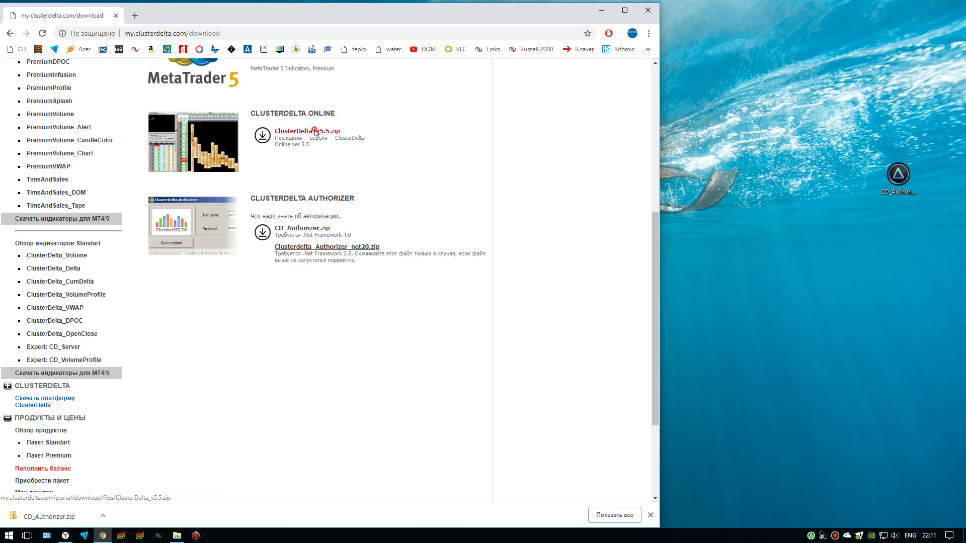
left_click(104, 513)
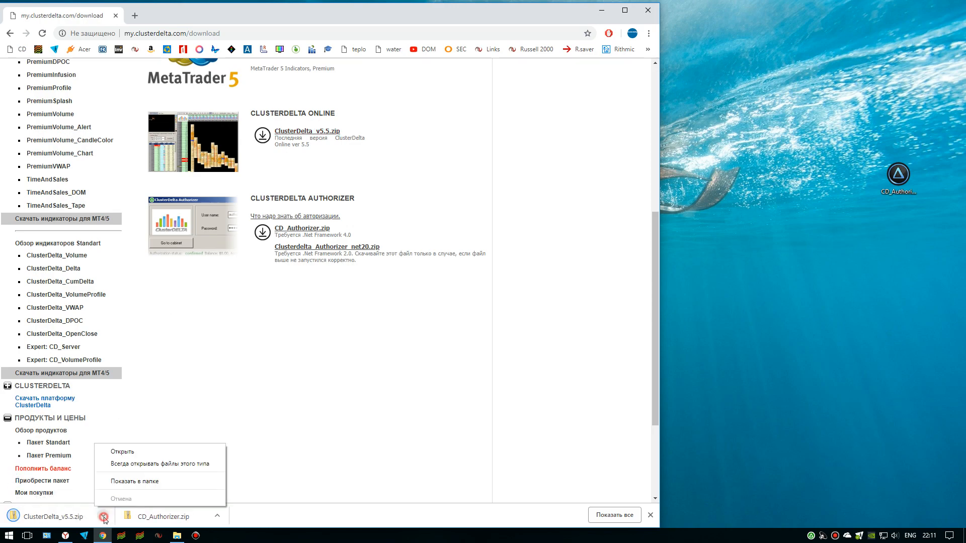
left_click(144, 482)
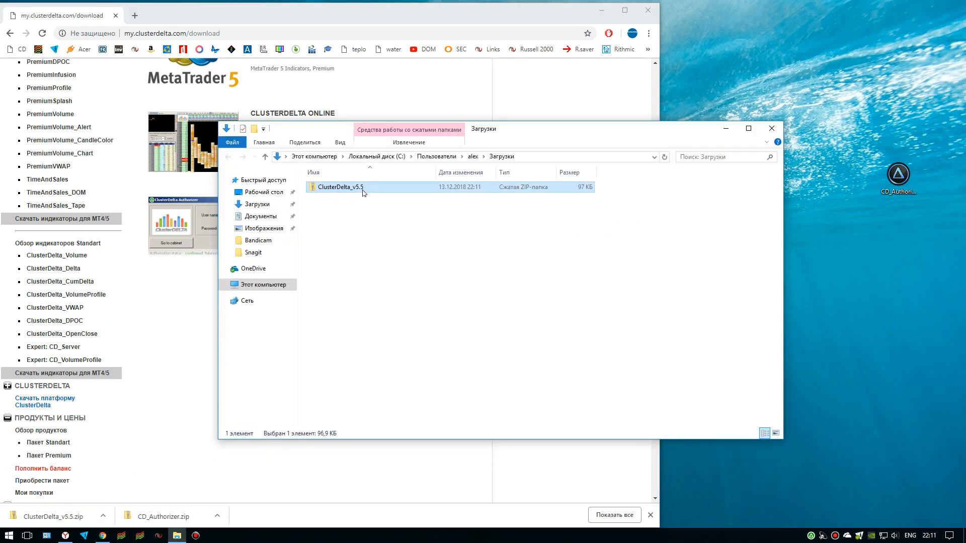
Extract the ClusterDelta_v5.5 archive and move the ClusterDelta Online application onto the desktop.
right_click(363, 192)
left_click(387, 223)
left_click(566, 366)
double_click(366, 213)
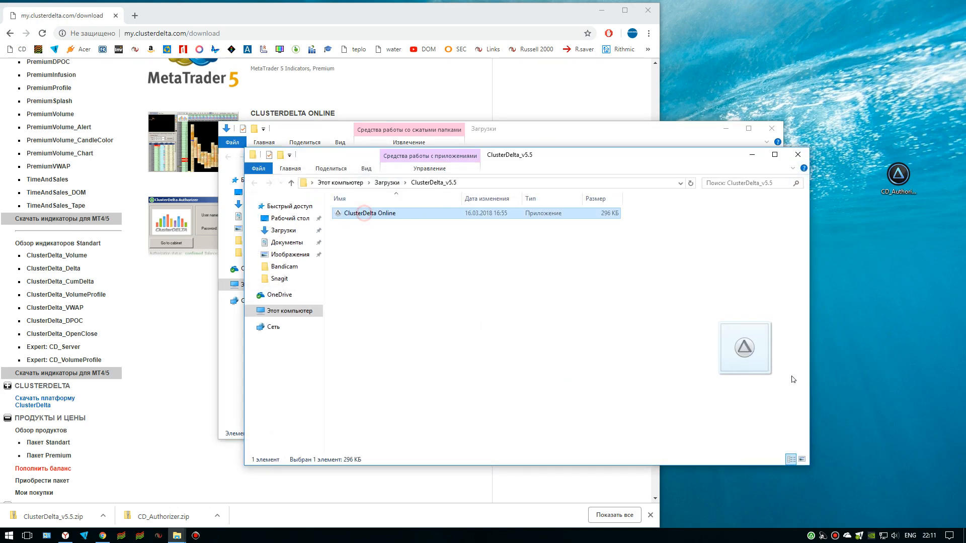
Close the ClusterDelta_v5.5 folder window and delete the leftover archive and folder from the downloads folder.
left_click(797, 154)
left_click_drag(350, 214, 372, 192)
key("Delete")
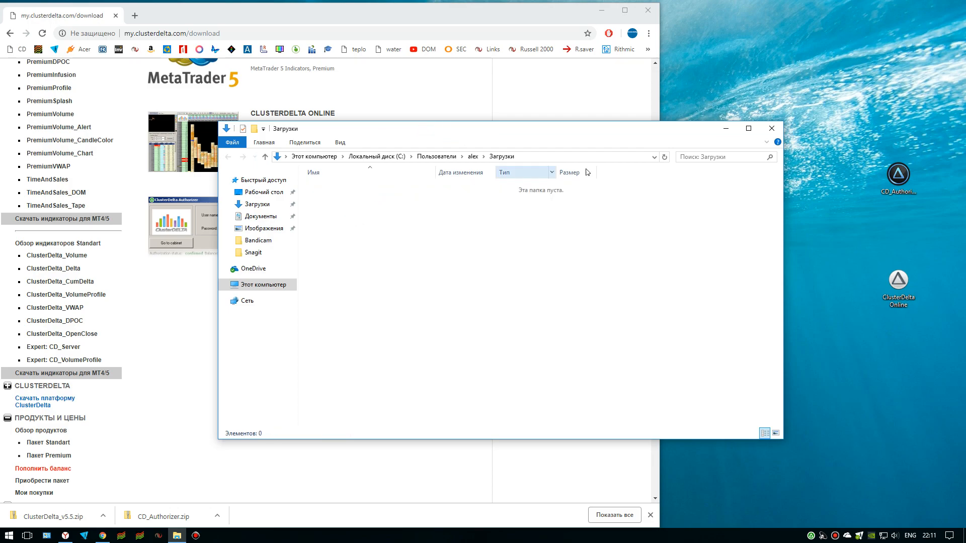
Launch ClusterDelta Online, view the 6E 03-19 (Euro) chart on the M2 timeframe in online mode, and close the program.
left_click(726, 128)
double_click(895, 297)
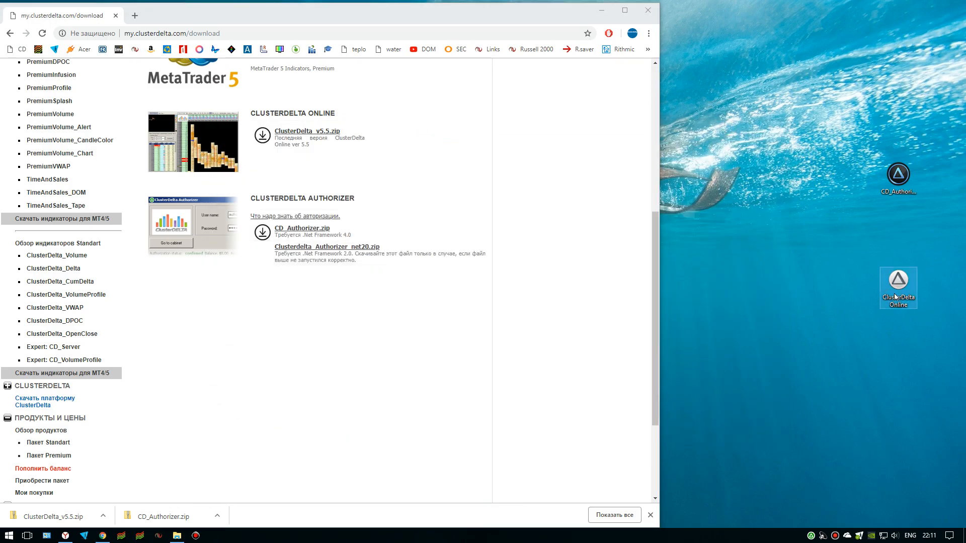
left_click(247, 100)
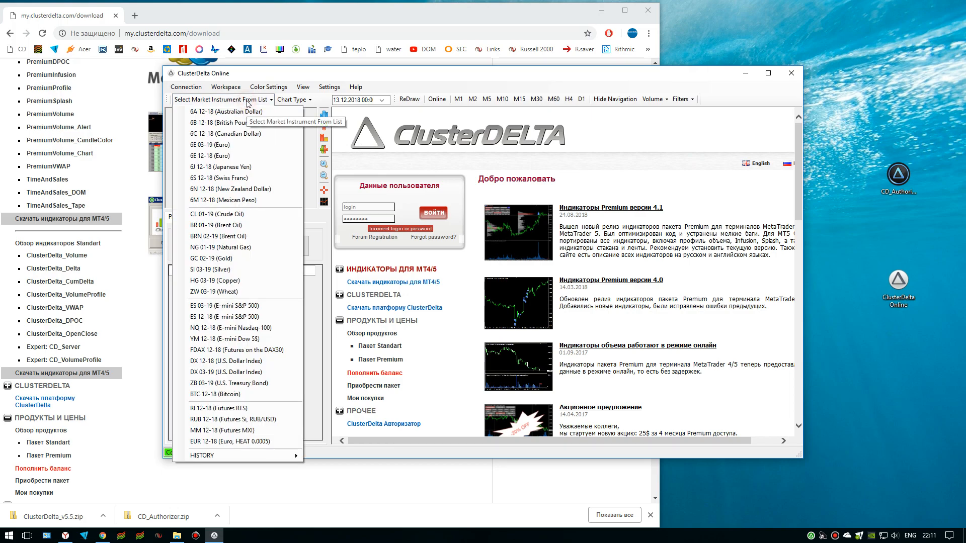
left_click(209, 145)
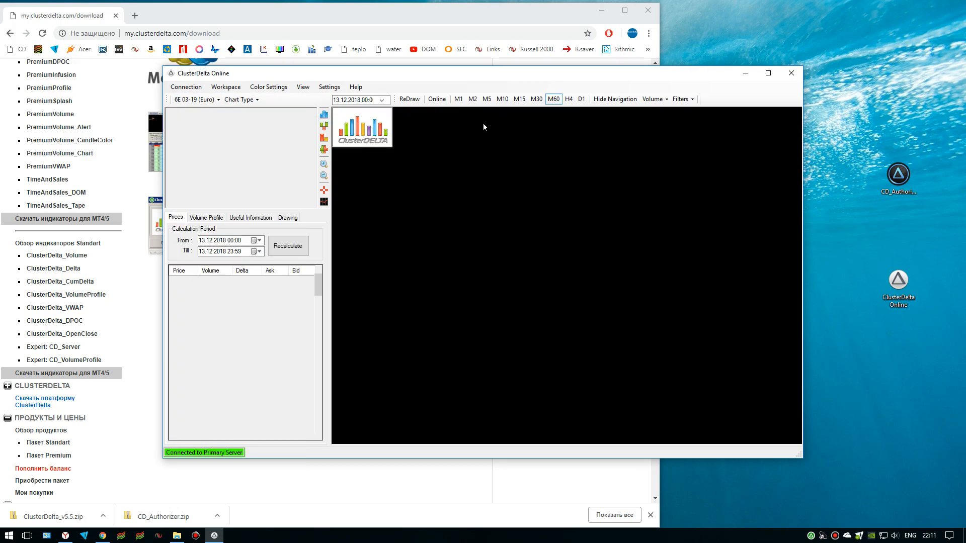
left_click(474, 99)
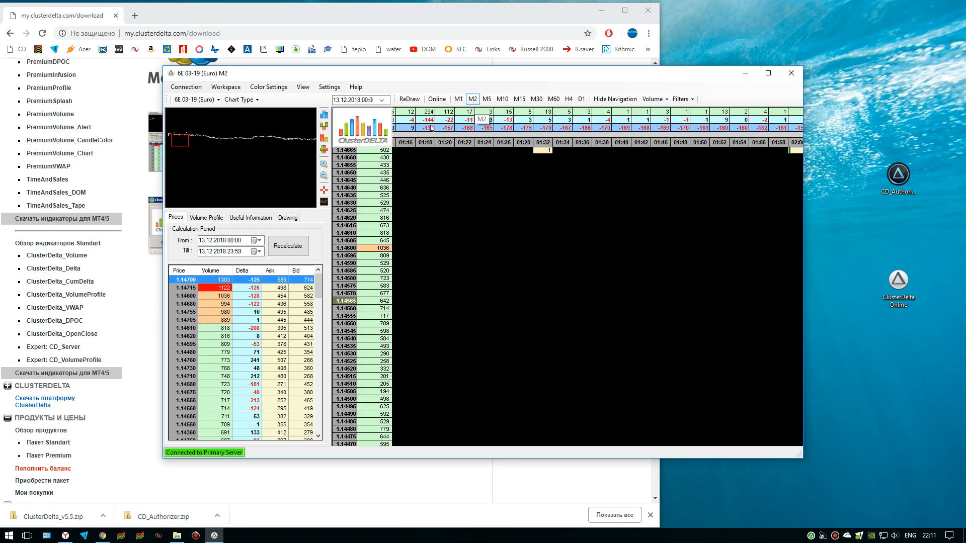
left_click(444, 102)
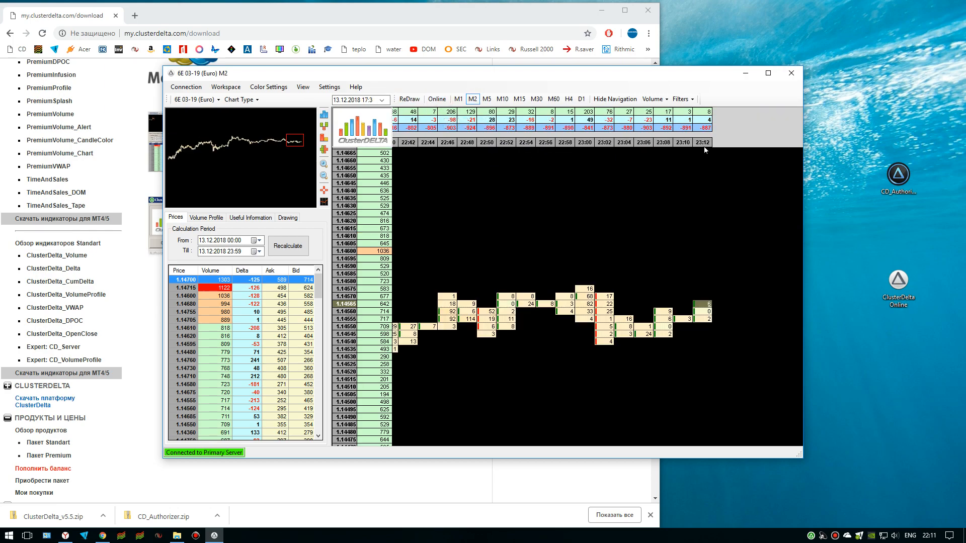
left_click(789, 74)
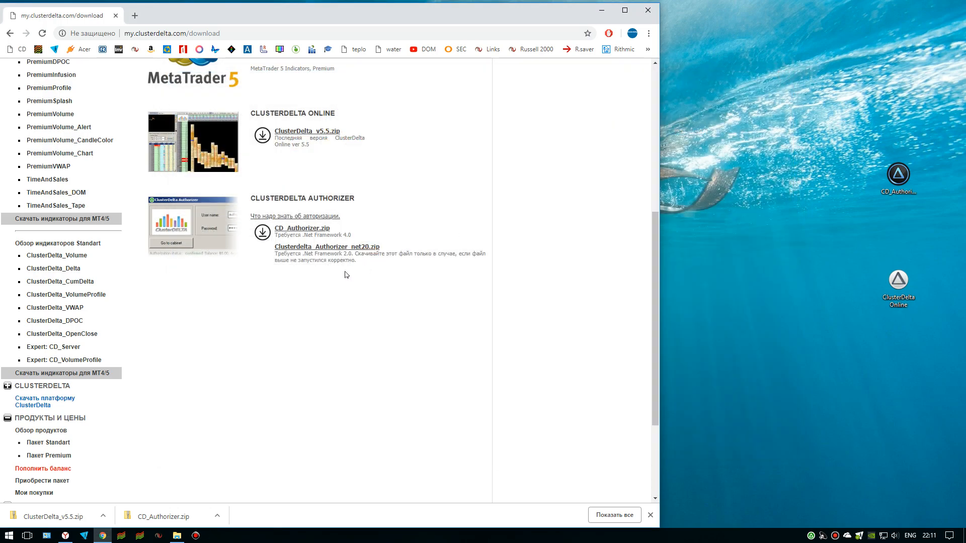
Download the Standart indicator package ClusterDelta_MT4_Indicators.zip and show the archive in its folder.
scroll(346, 275, "up", 5)
left_click(360, 232)
left_click(103, 516)
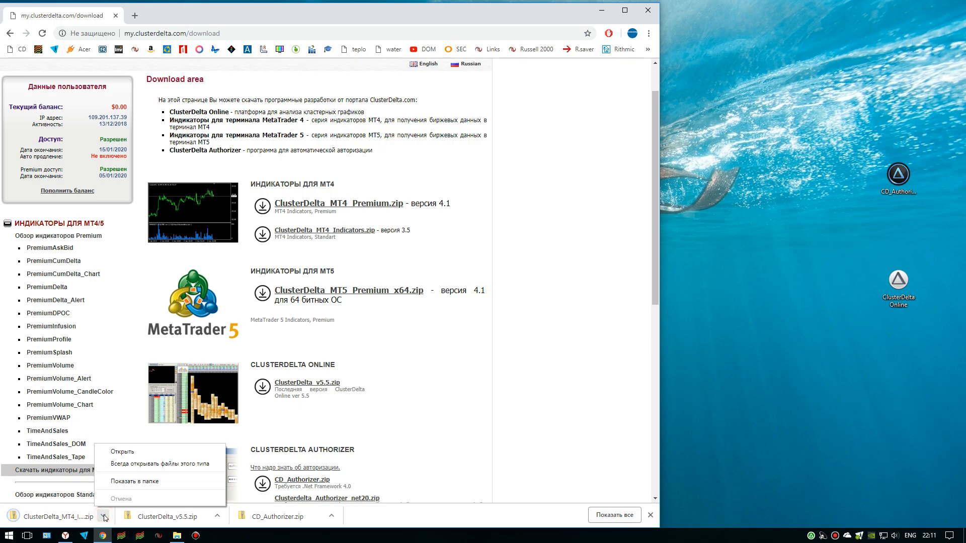
left_click(141, 481)
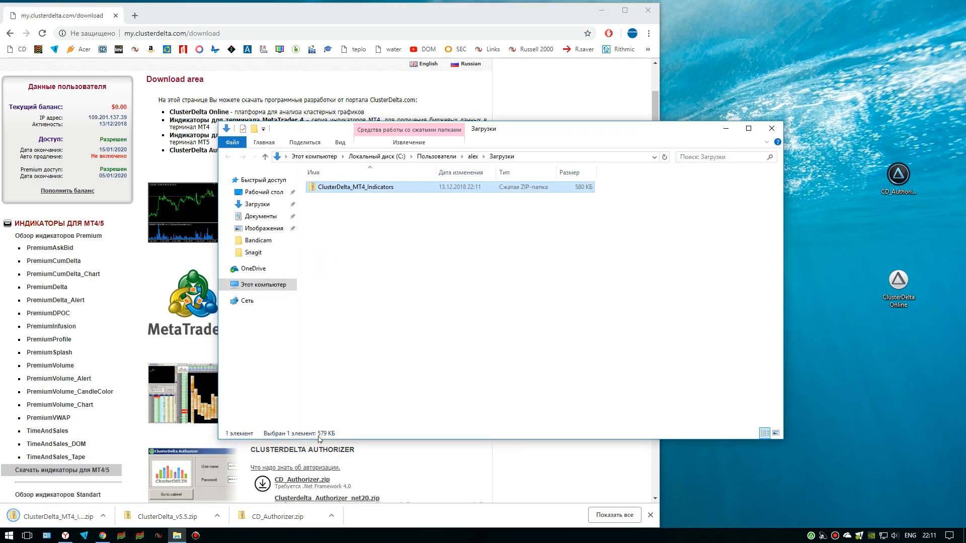
Extract the ClusterDelta_MT4_Indicators archive and copy its Experts and Indicators folders.
right_click(352, 187)
left_click(386, 218)
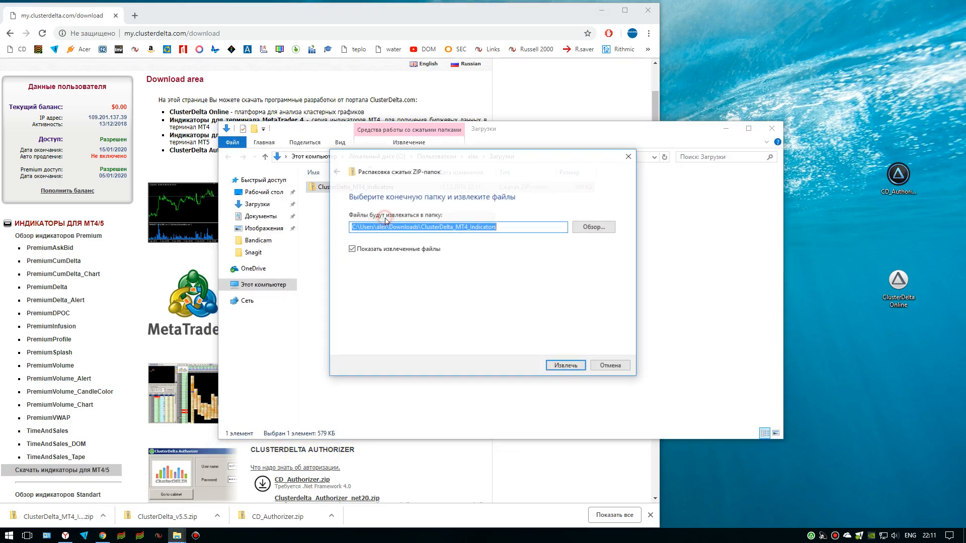
left_click(556, 371)
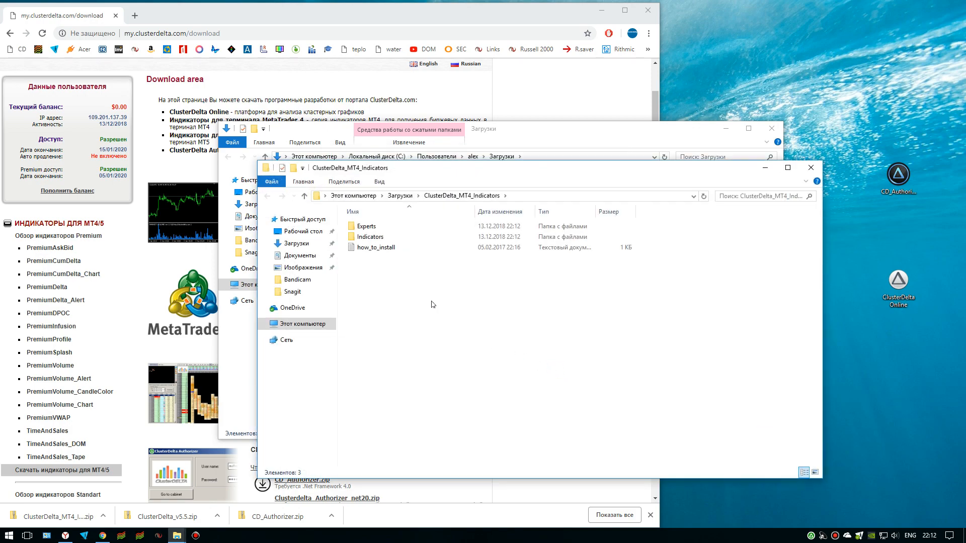
left_click_drag(343, 220, 378, 240)
right_click(378, 240)
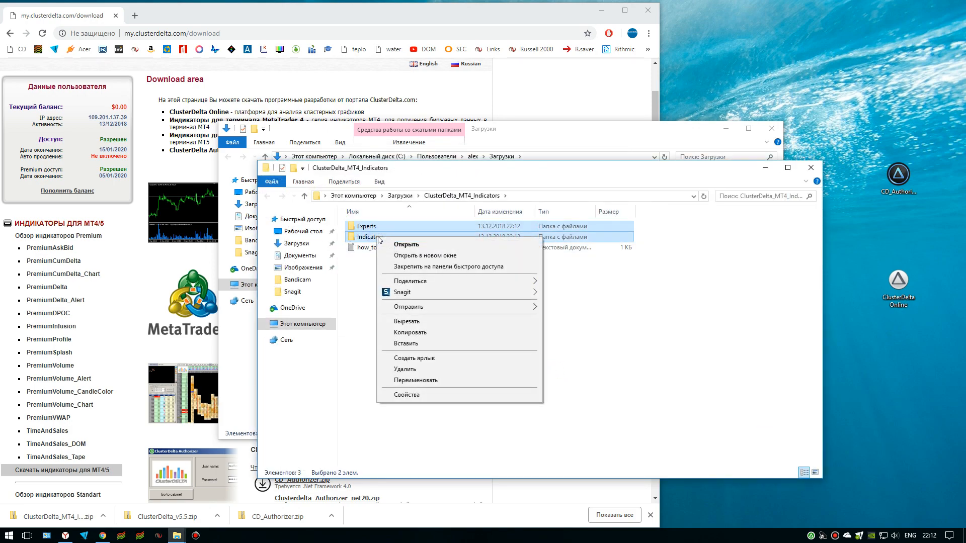
left_click(425, 333)
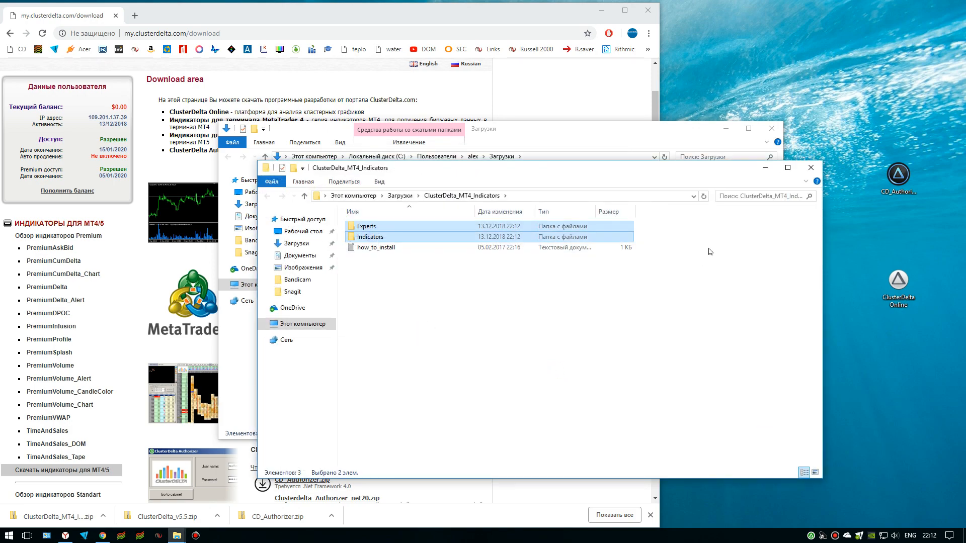
Close the extracted indicators folder and minimize the downloads and browser windows to reveal the desktop.
left_click(811, 167)
left_click(724, 132)
left_click(602, 10)
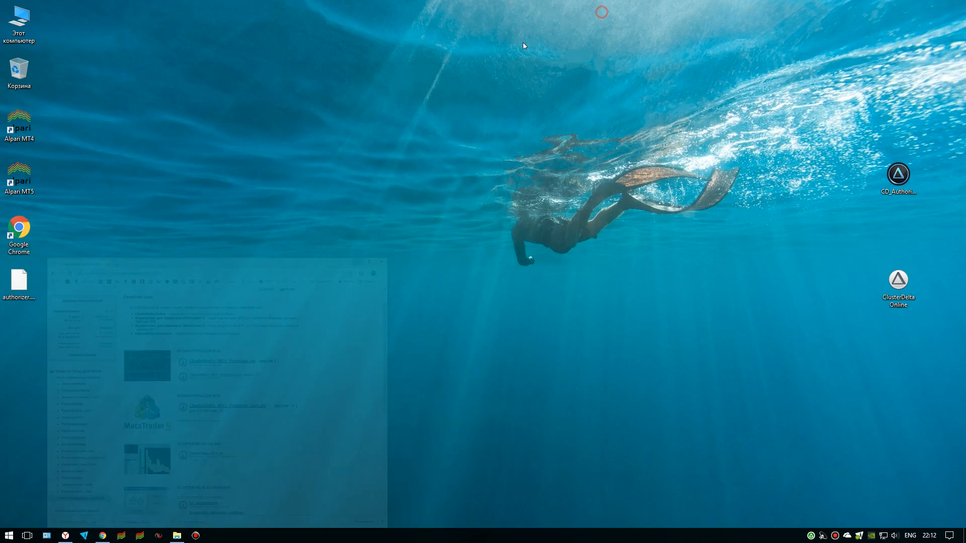
Launch Alpari MT4 from the desktop and check which custom indicators are available.
double_click(20, 125)
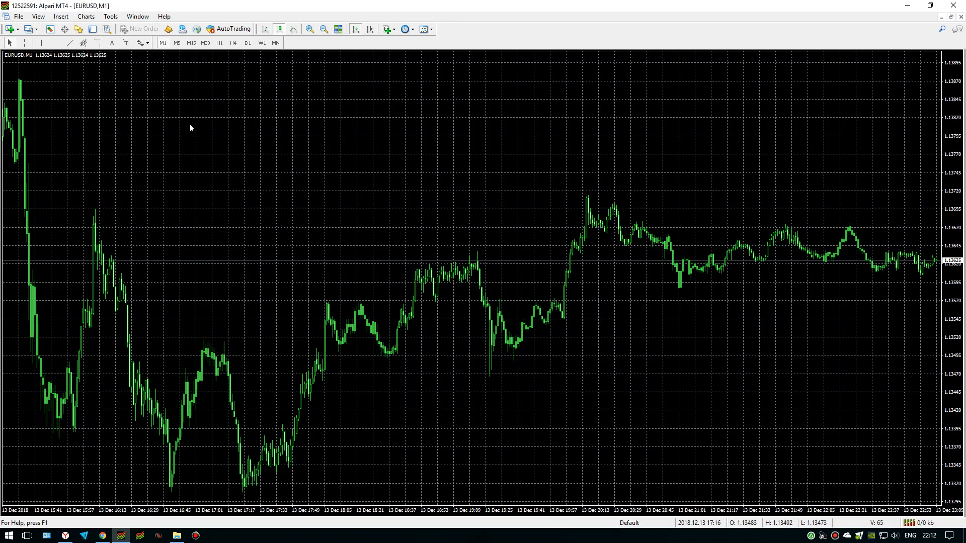
left_click(61, 16)
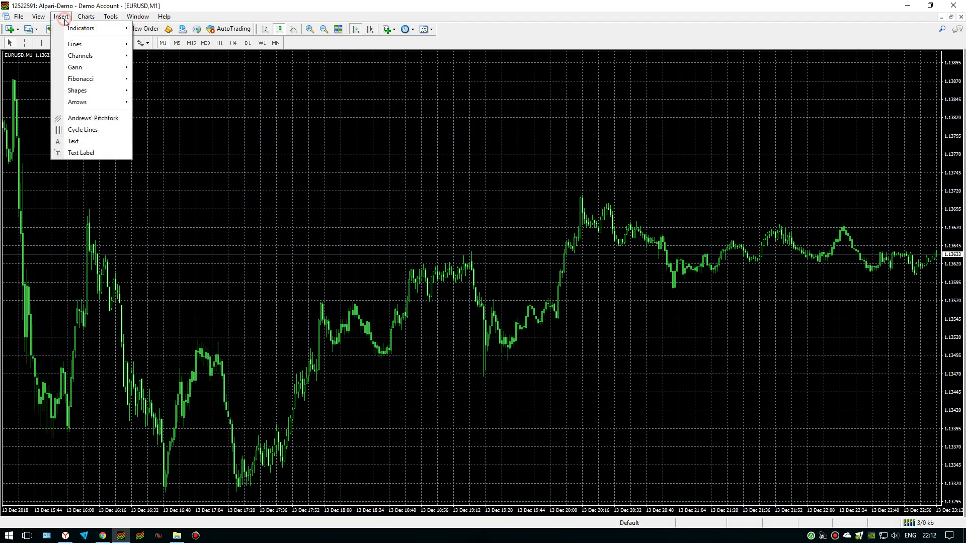
mouse_move(88, 30)
mouse_move(199, 149)
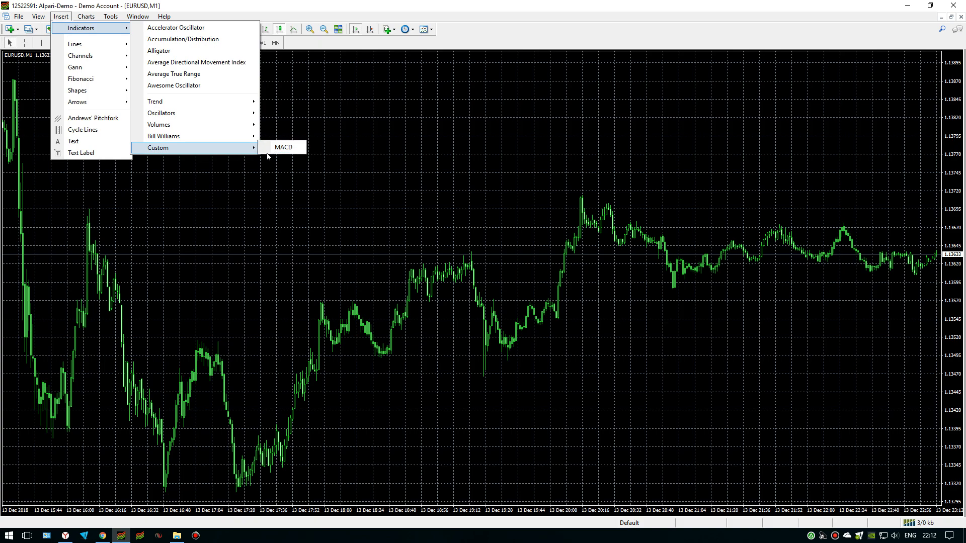
Paste the copied Experts and Indicators folders into the MQL4 folder of the terminal's data folder.
left_click(22, 20)
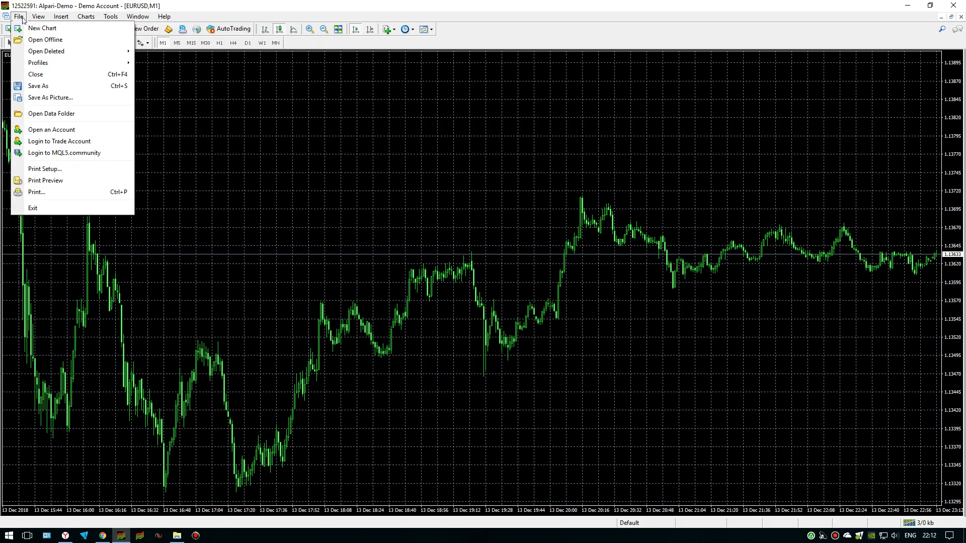
left_click(93, 115)
left_click(353, 233)
double_click(352, 233)
right_click(385, 333)
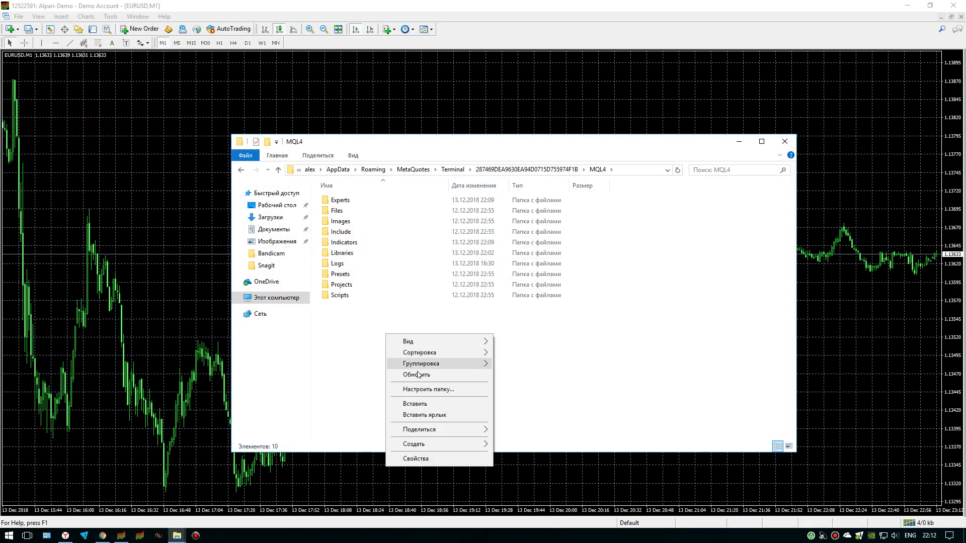
left_click(422, 404)
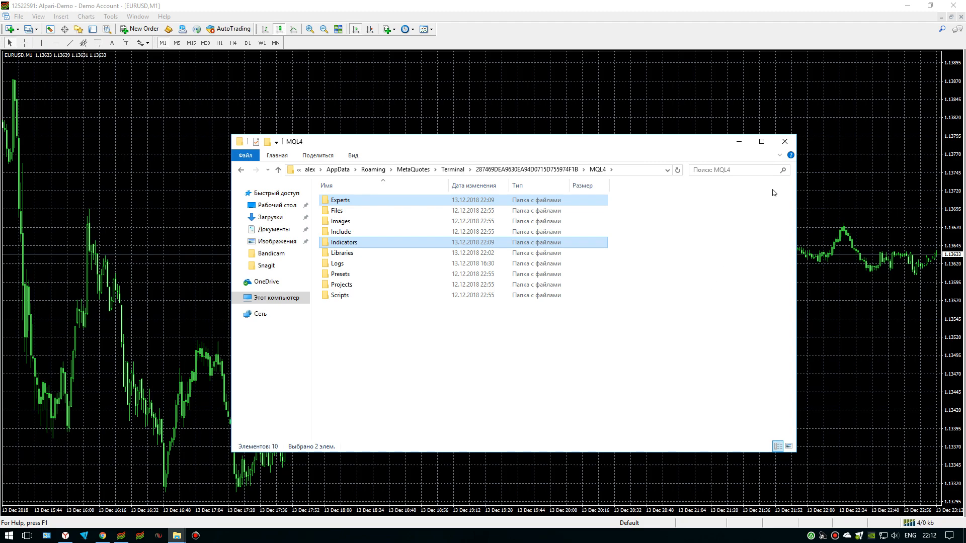
Close the MQL4 folder window and restart the Alpari MT4 terminal.
left_click(784, 142)
left_click(952, 6)
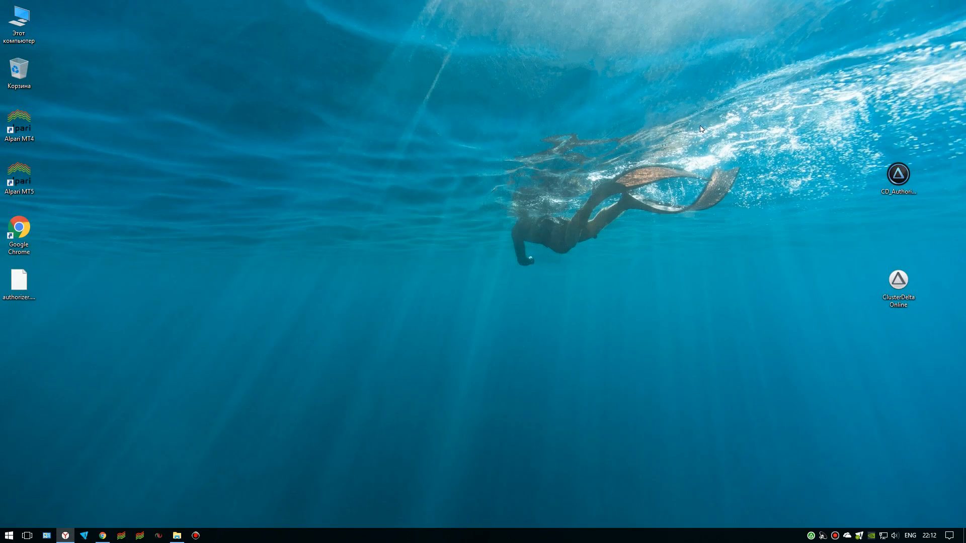
double_click(19, 123)
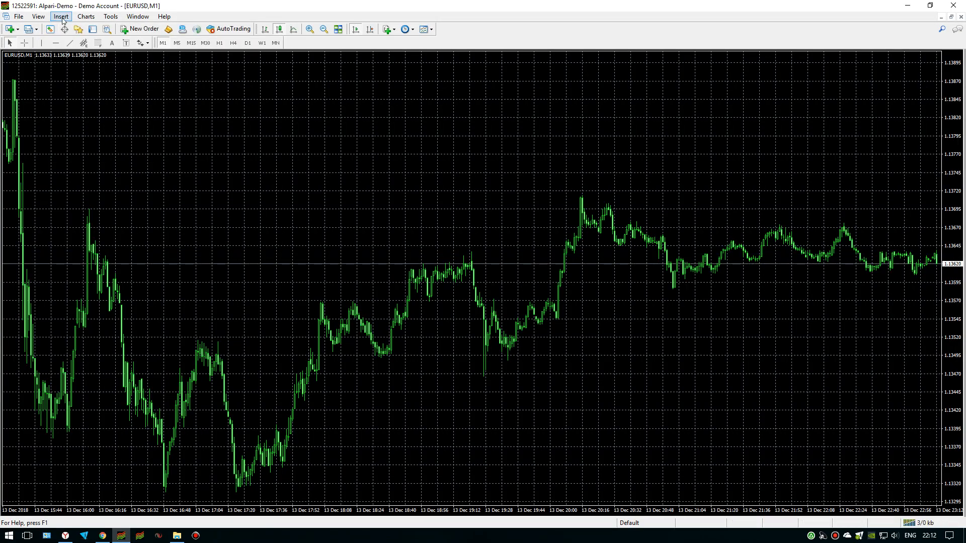
Add the ClusterDelta_Volume_3.5 custom indicator to the EURUSD M1 chart with DLL imports allowed.
left_click(61, 16)
mouse_move(72, 30)
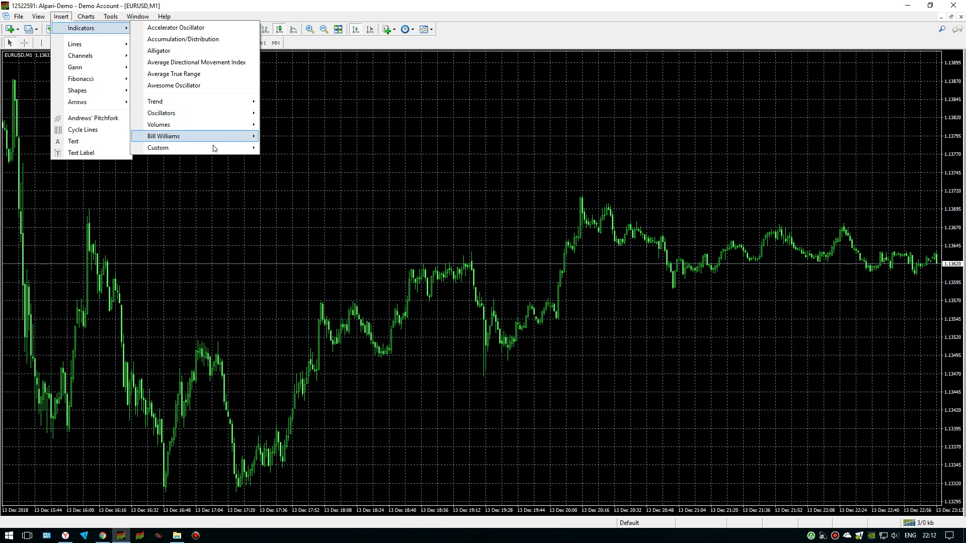
mouse_move(216, 147)
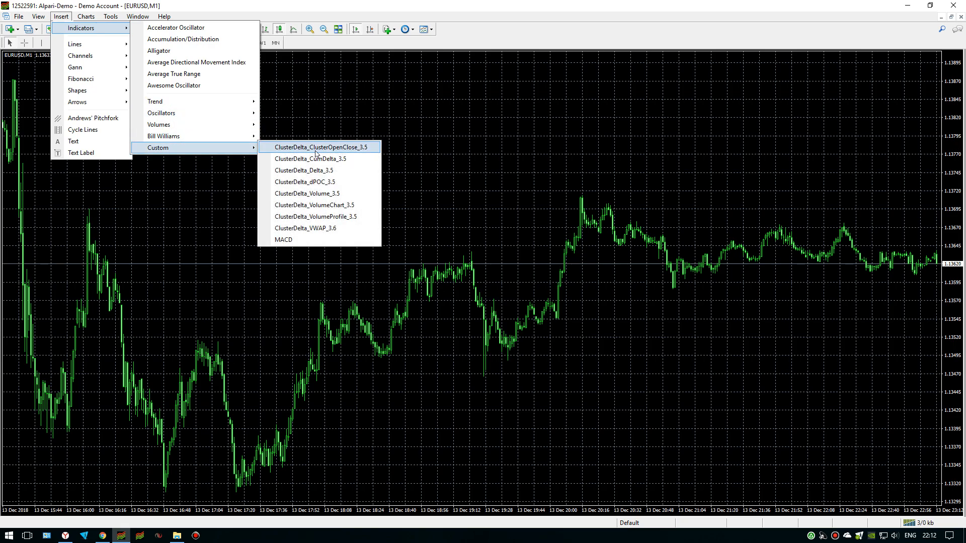
left_click(336, 193)
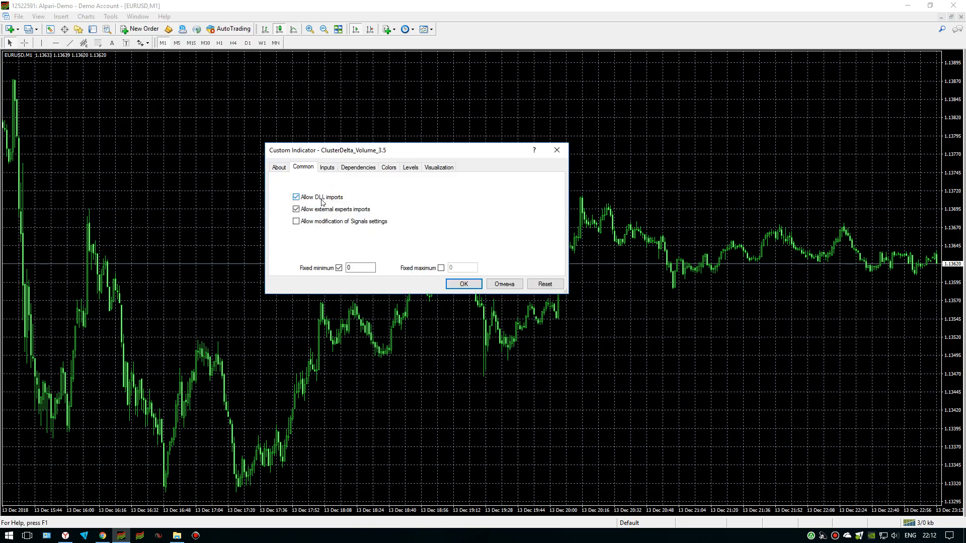
left_click(457, 284)
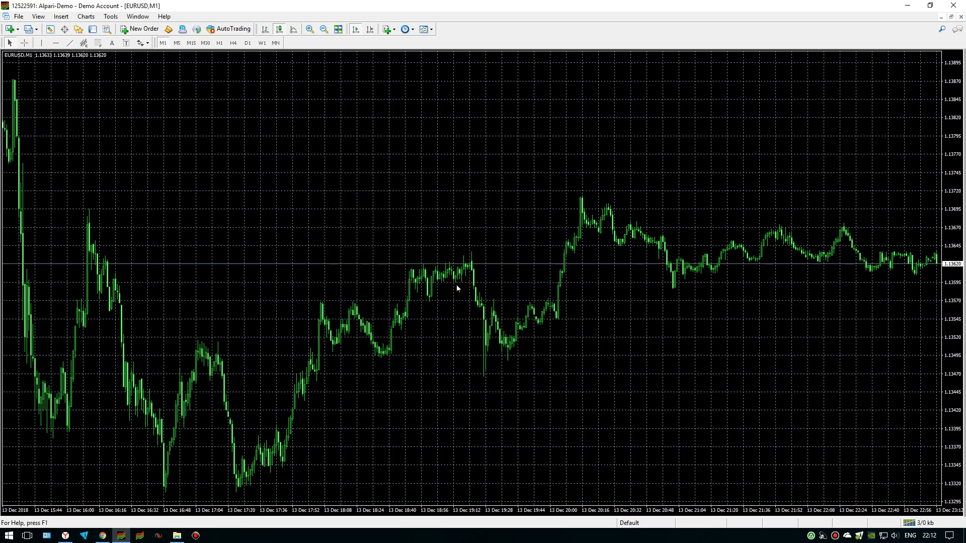
Check the volume spike near 19:28 against the price chart with the crosshair, and close the Alpari MT4 terminal.
middle_click(491, 320)
middle_click(484, 322)
left_click(946, 7)
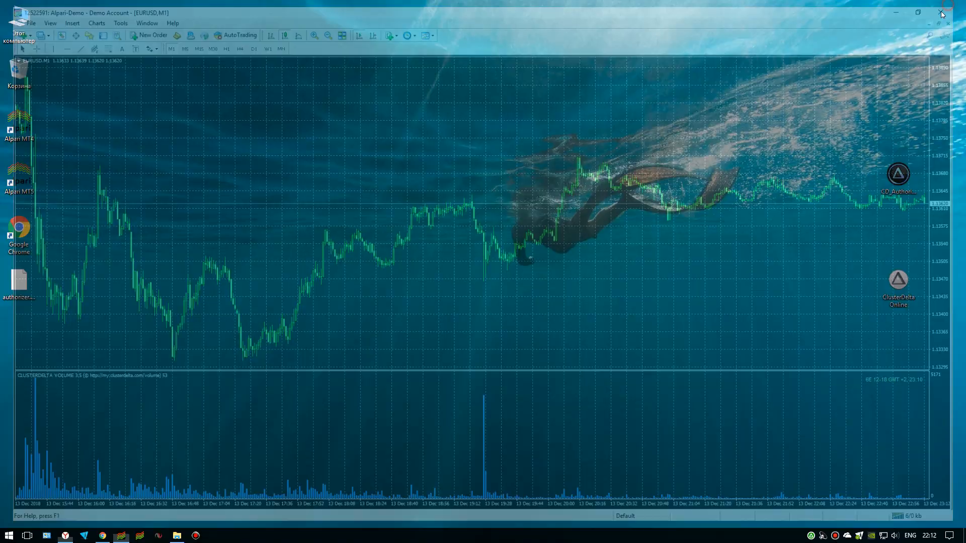
Switch to Chrome, download ClusterDelta_MT4_Premium.zip, and extract the archive in the downloads folder.
left_click(103, 535)
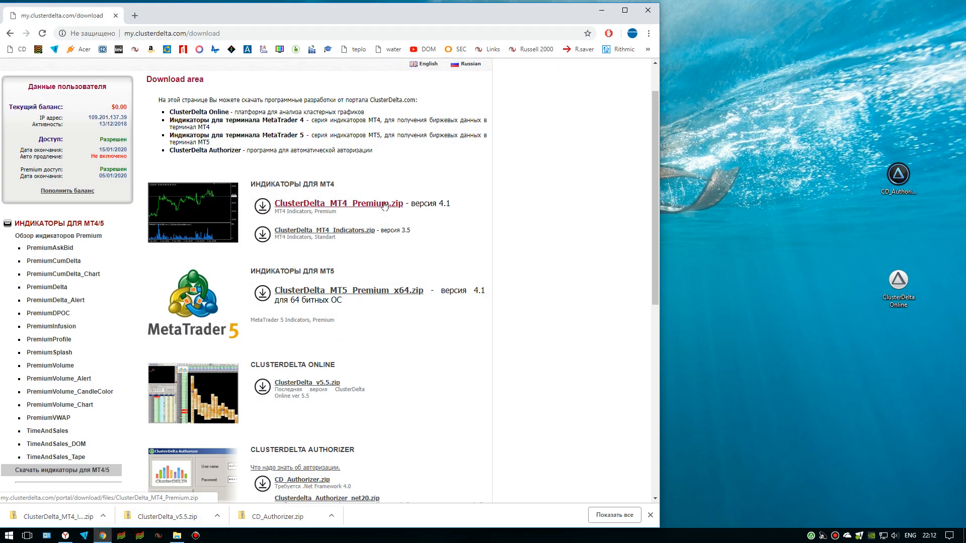
left_click(393, 206)
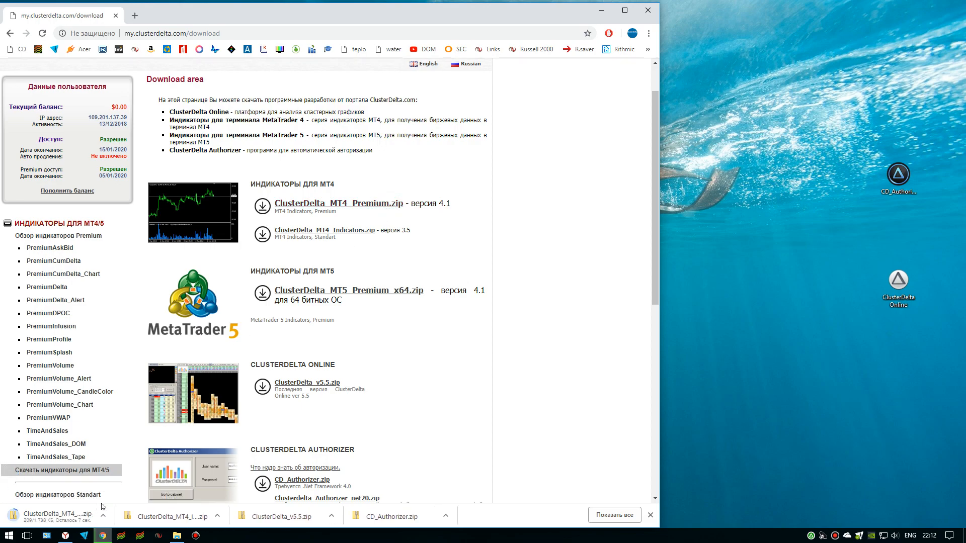
left_click(102, 518)
left_click(121, 481)
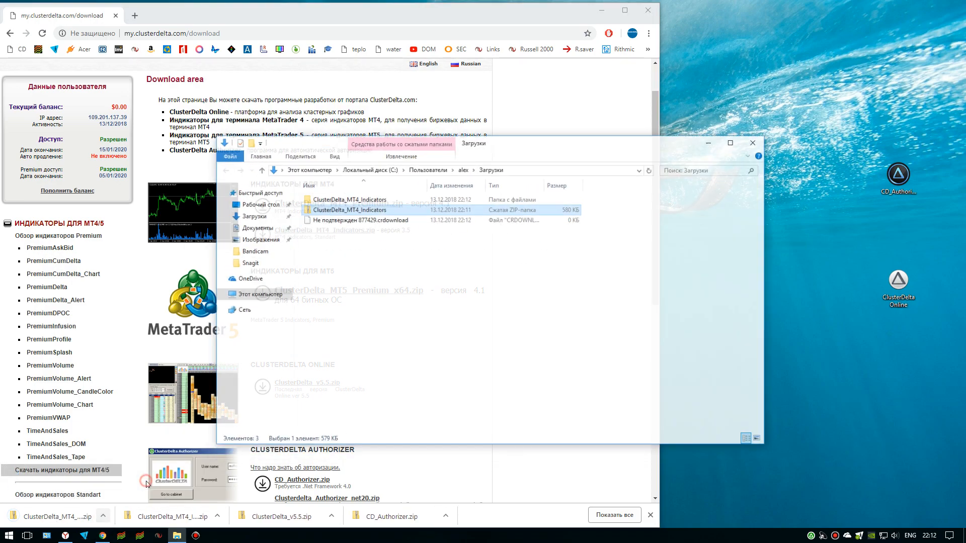
right_click(380, 212)
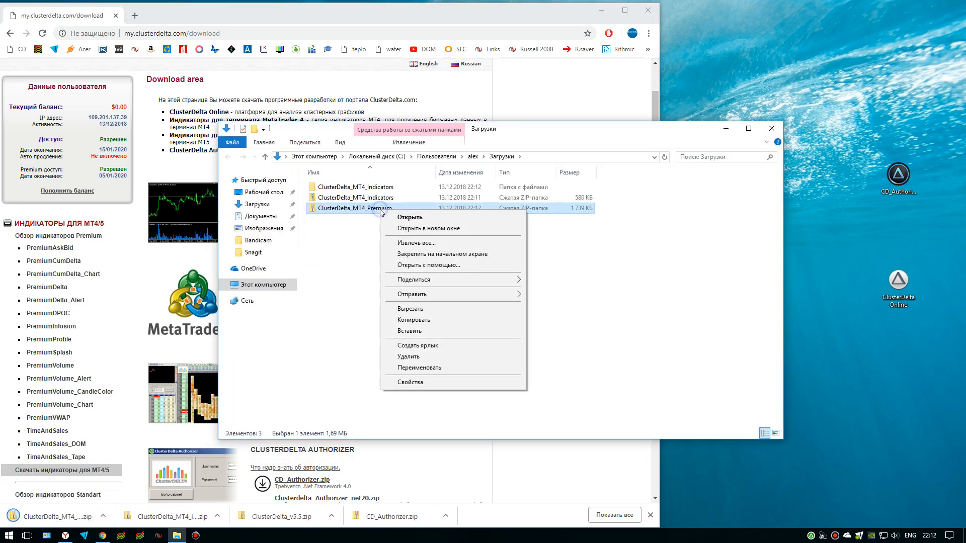
left_click(417, 240)
left_click(558, 369)
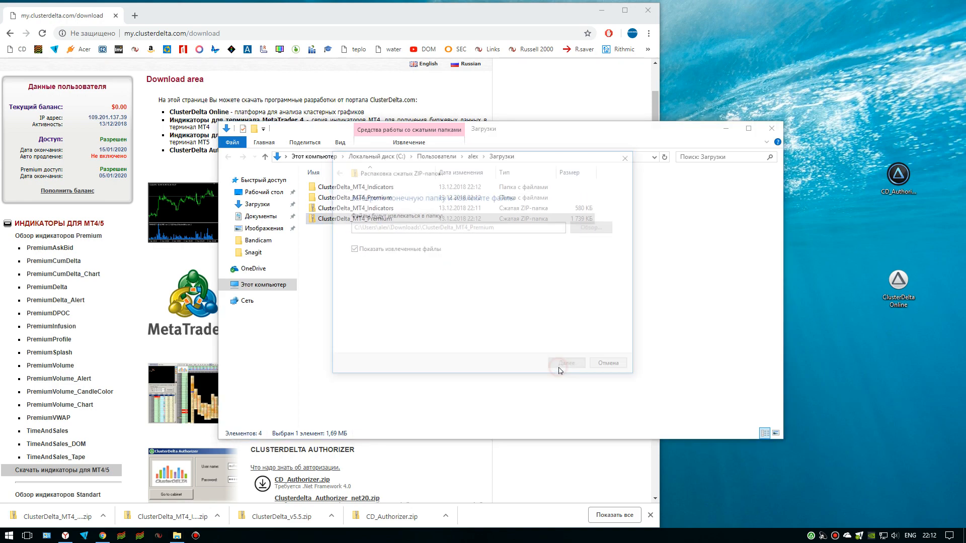
Copy the extracted Indicators and Libraries folders, and clear the folder and browser windows from the desktop.
left_click_drag(355, 236, 388, 252)
right_click(388, 251)
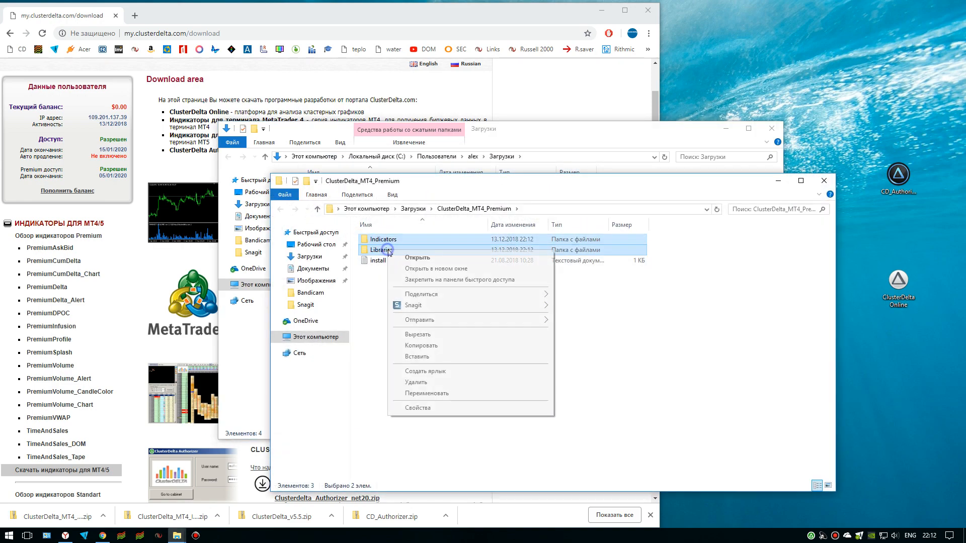
left_click(421, 346)
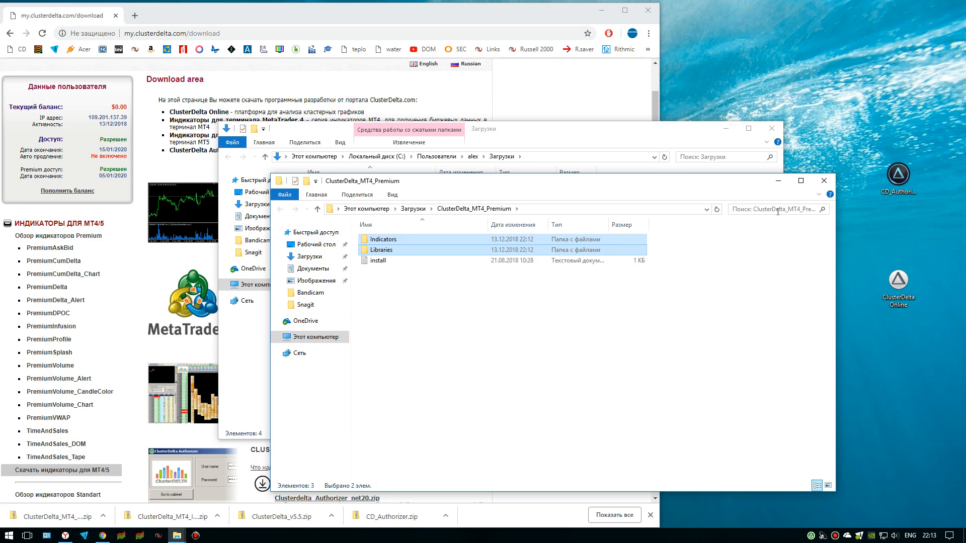
left_click(824, 181)
left_click(725, 129)
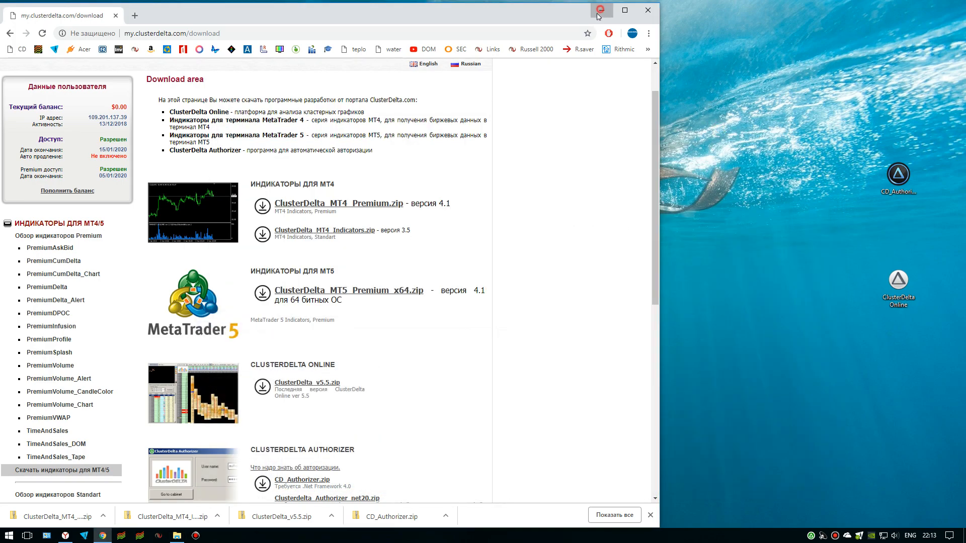
left_click(601, 10)
Launch Alpari MT4 and paste the copied Indicators and Libraries folders into the MQL4 folder of its data folder.
double_click(19, 122)
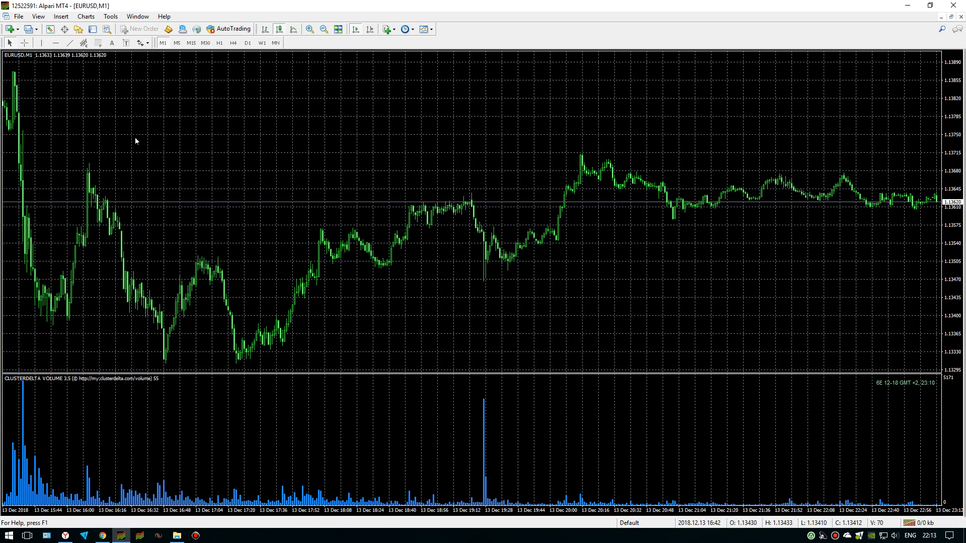
left_click(18, 17)
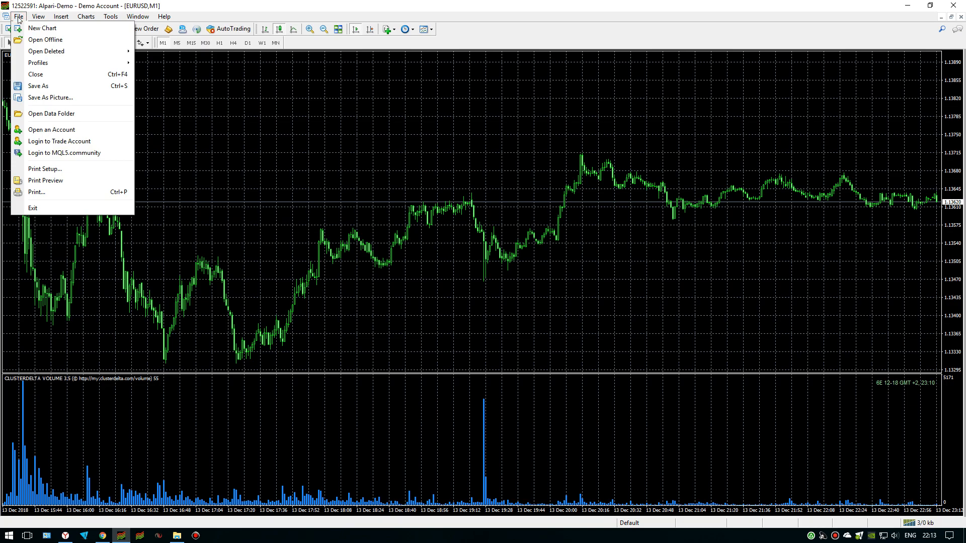
left_click(83, 114)
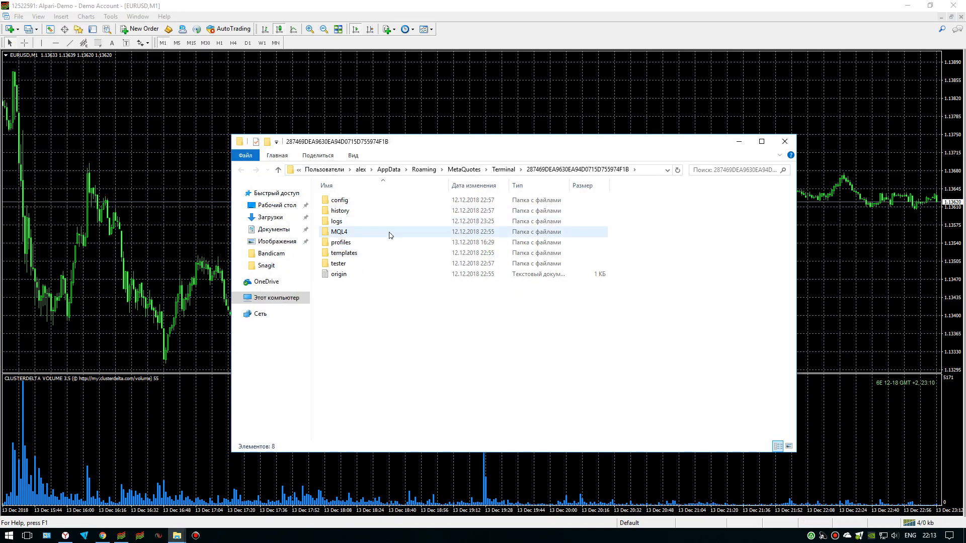
double_click(390, 235)
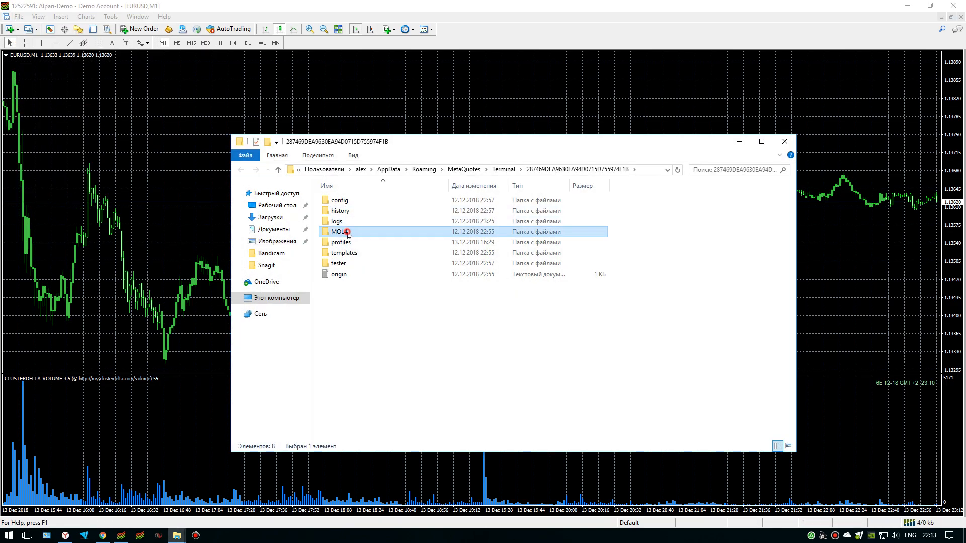
right_click(368, 328)
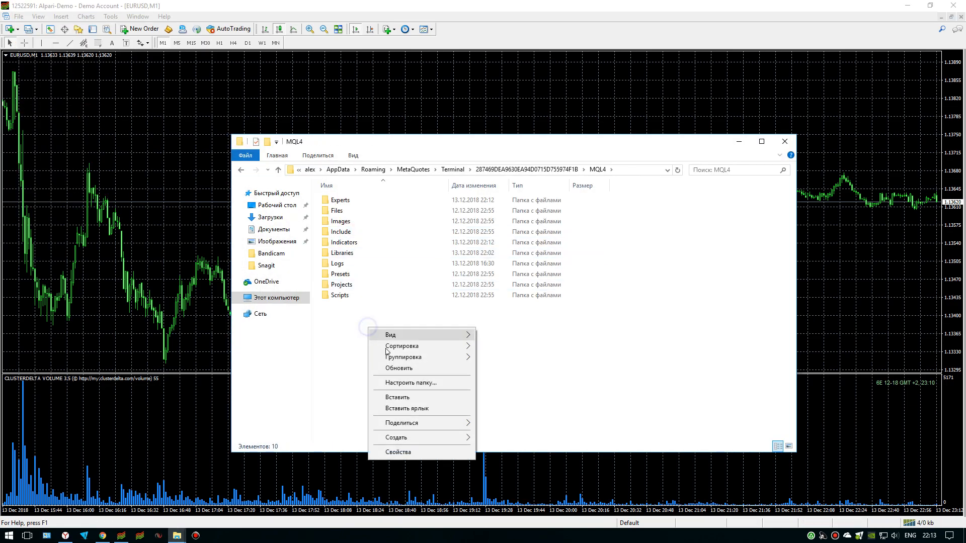
left_click(399, 398)
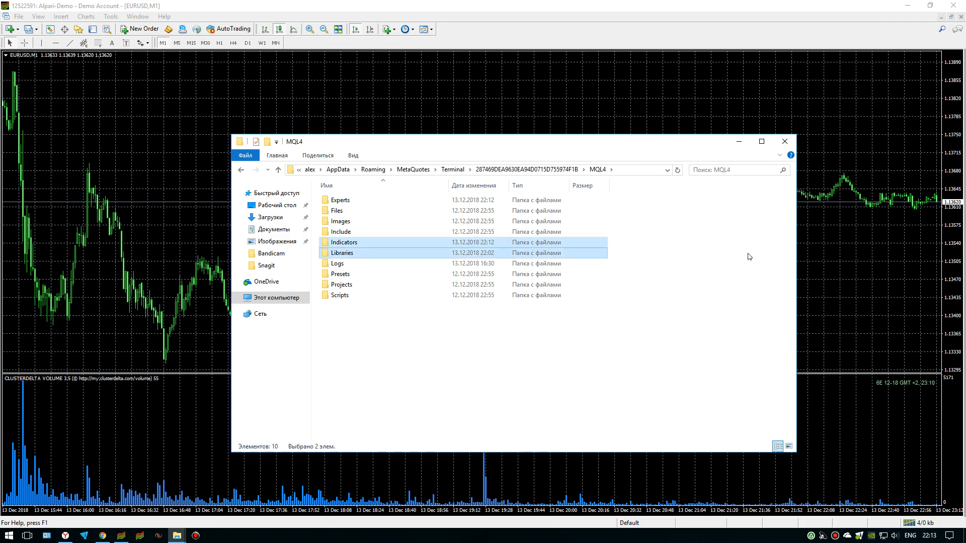
Close the MQL4 folder window and restart Alpari MT4 so it loads the premium indicators.
left_click(784, 143)
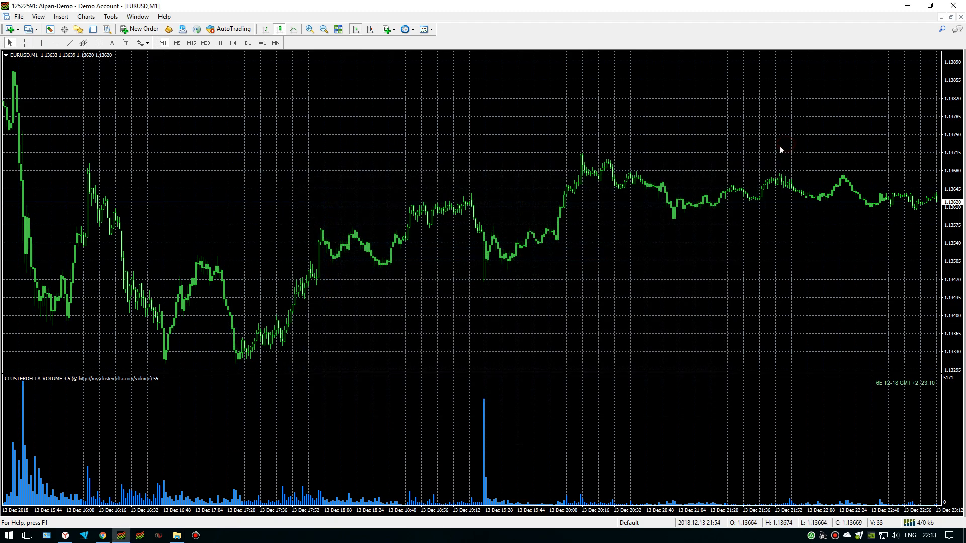
left_click(953, 5)
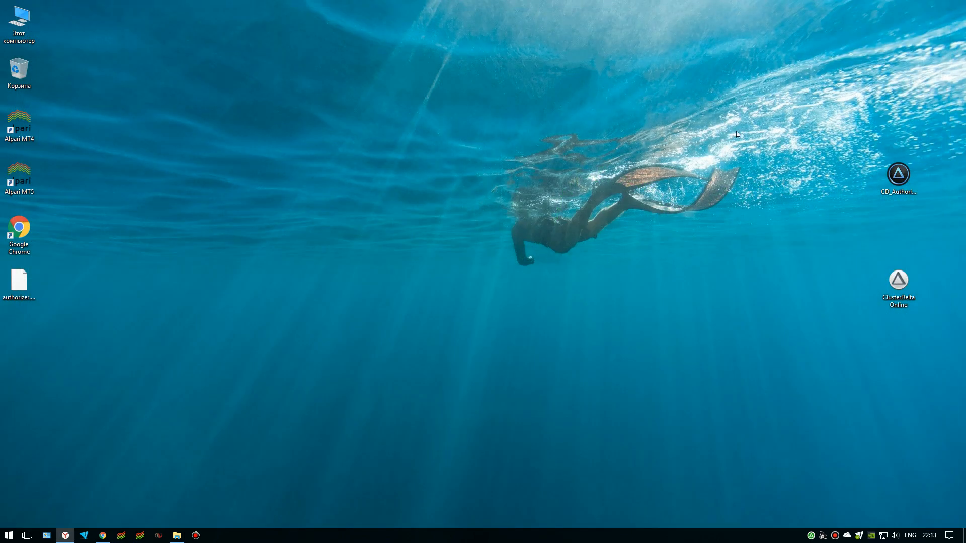
double_click(24, 124)
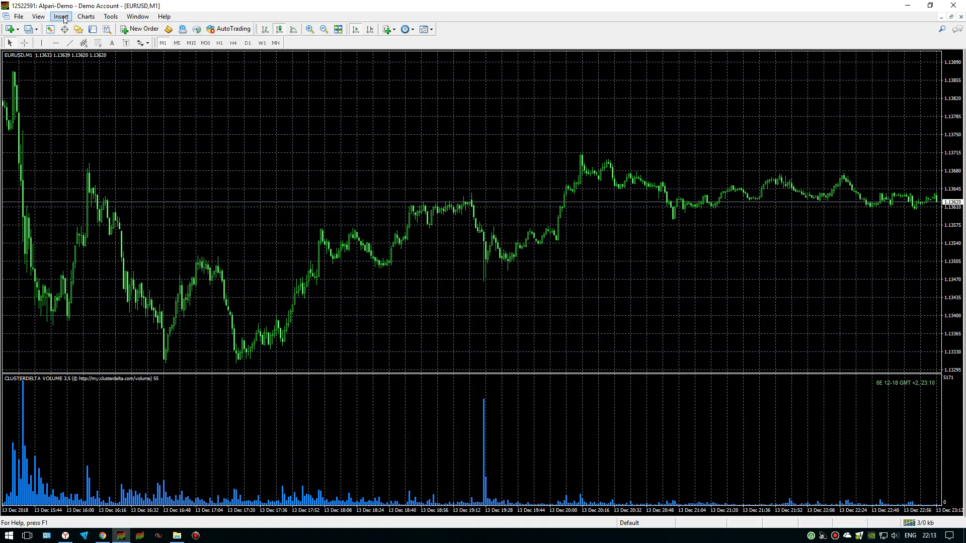
Add the ClusterDelta_PremiumVolume_4.1 custom indicator to the EURUSD M1 chart.
left_click(61, 17)
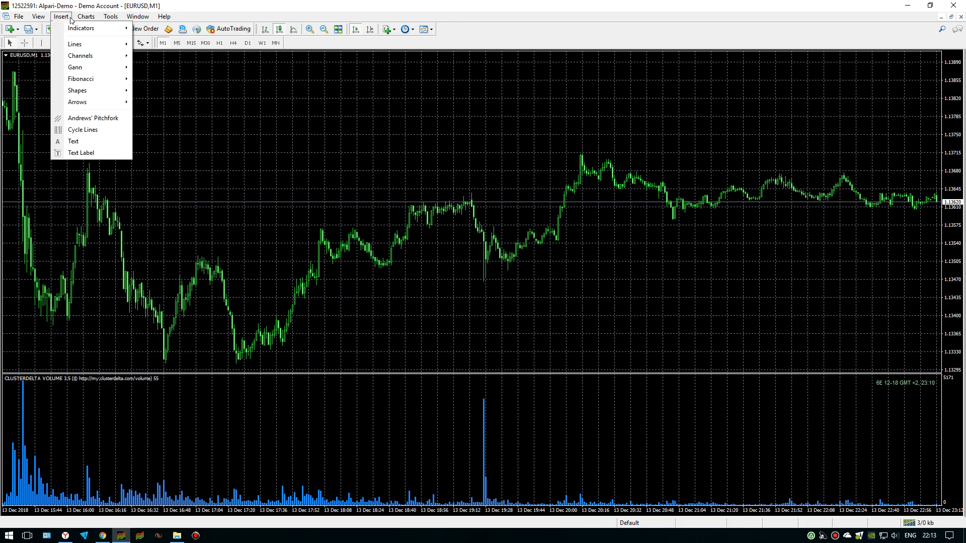
mouse_move(69, 30)
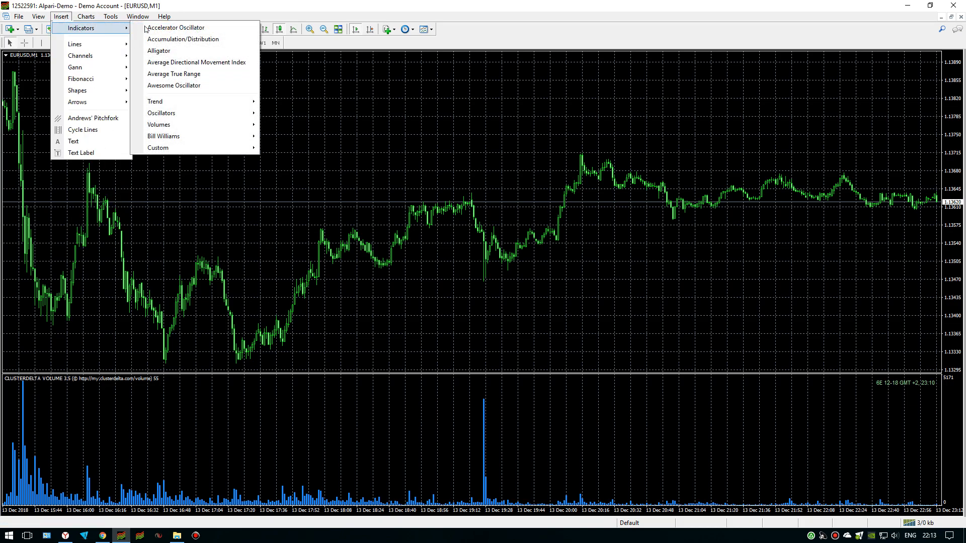
mouse_move(250, 147)
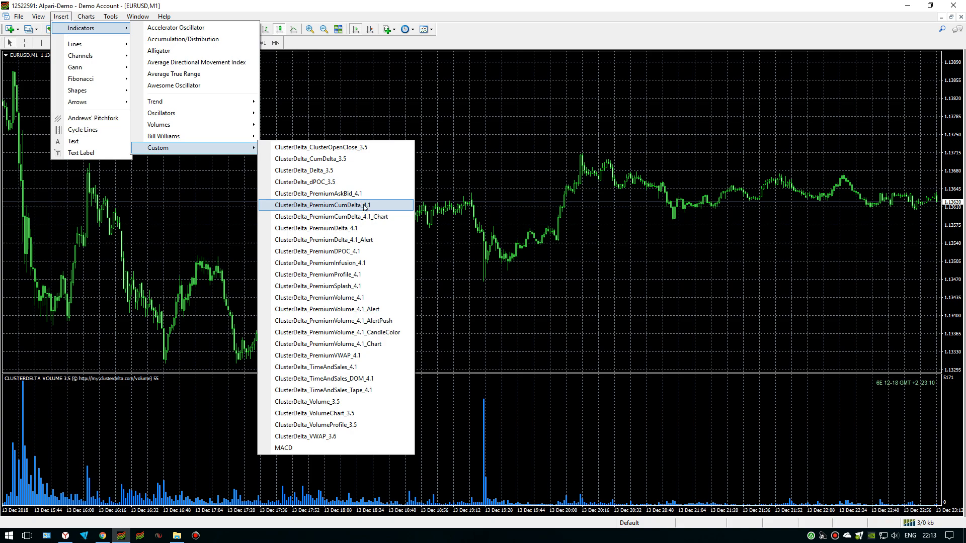
left_click(354, 300)
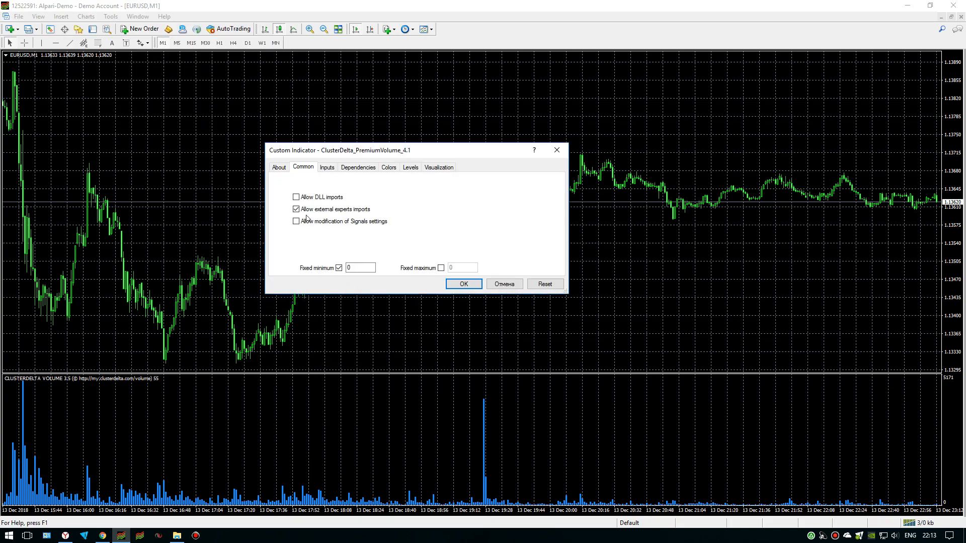
left_click(460, 284)
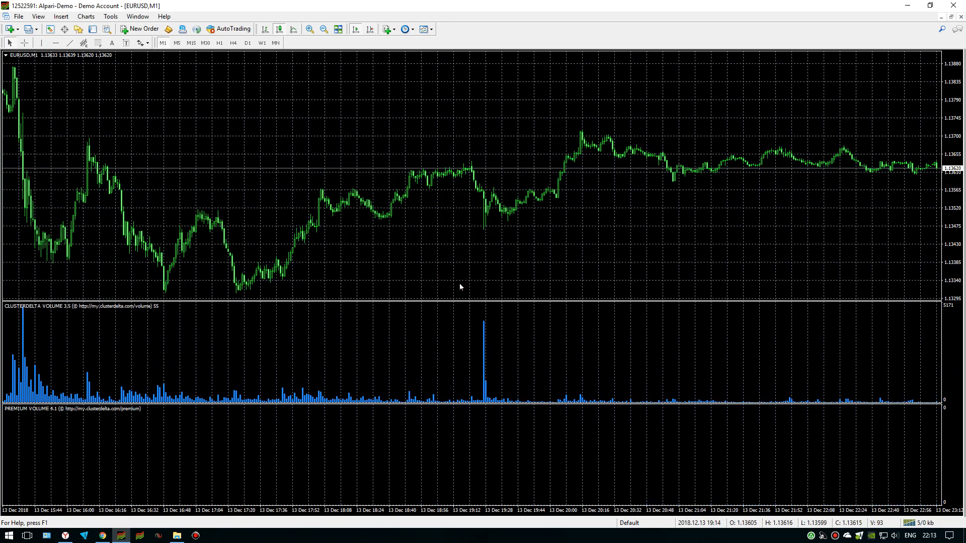
Compare the standard and premium volume indicators at the 19:27 candle with the crosshair, and close the terminal.
middle_click(483, 262)
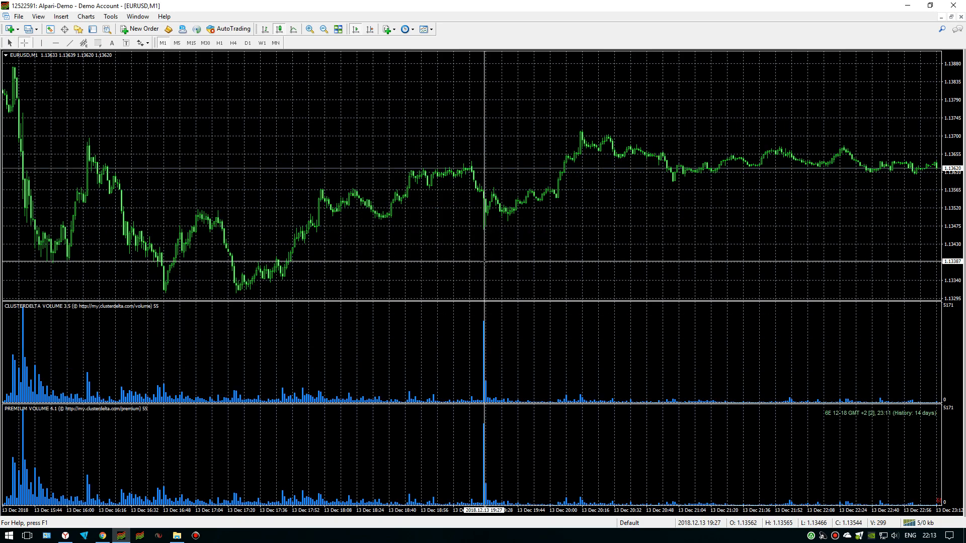
left_click(484, 262)
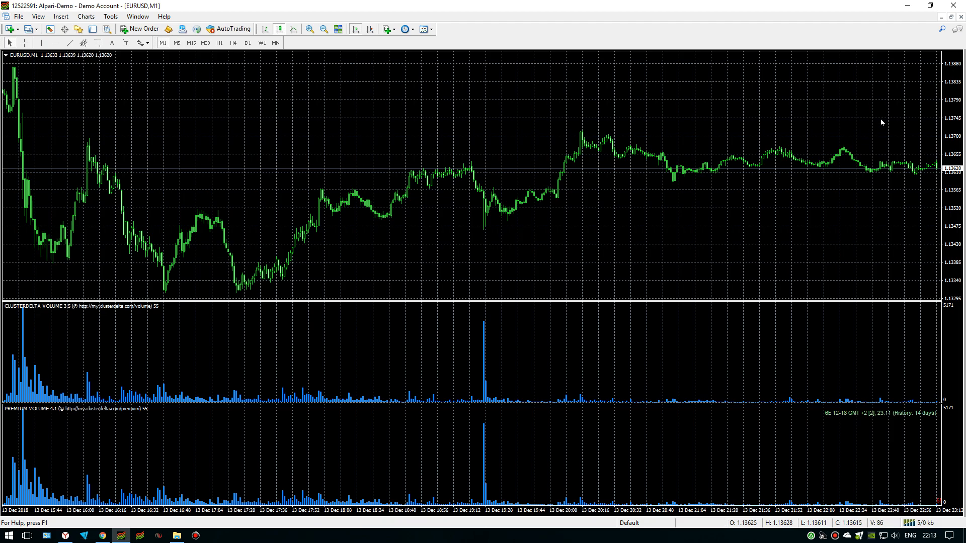
left_click(953, 4)
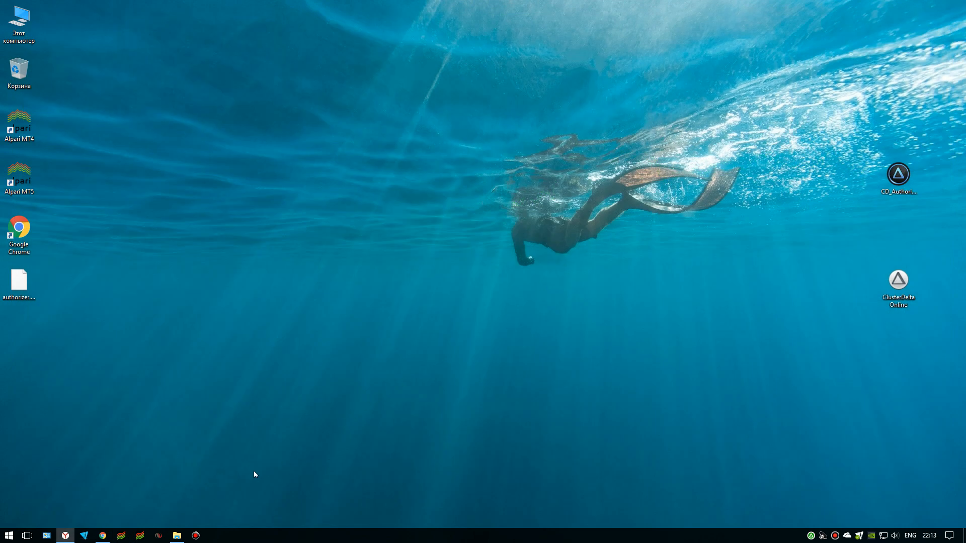
Switch to Chrome, download ClusterDelta_MT5_Premium_x64.zip, and extract the archive in the downloads folder.
left_click(103, 536)
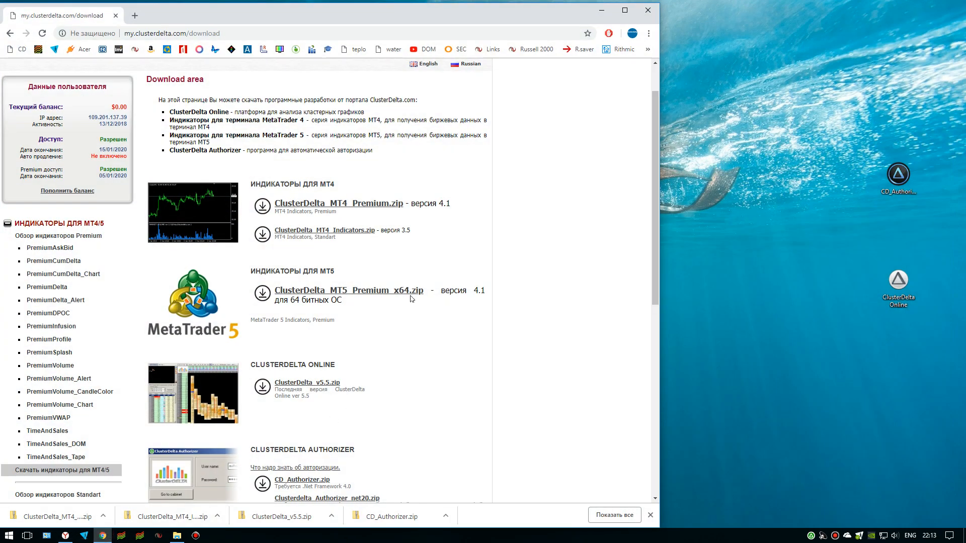
left_click(403, 292)
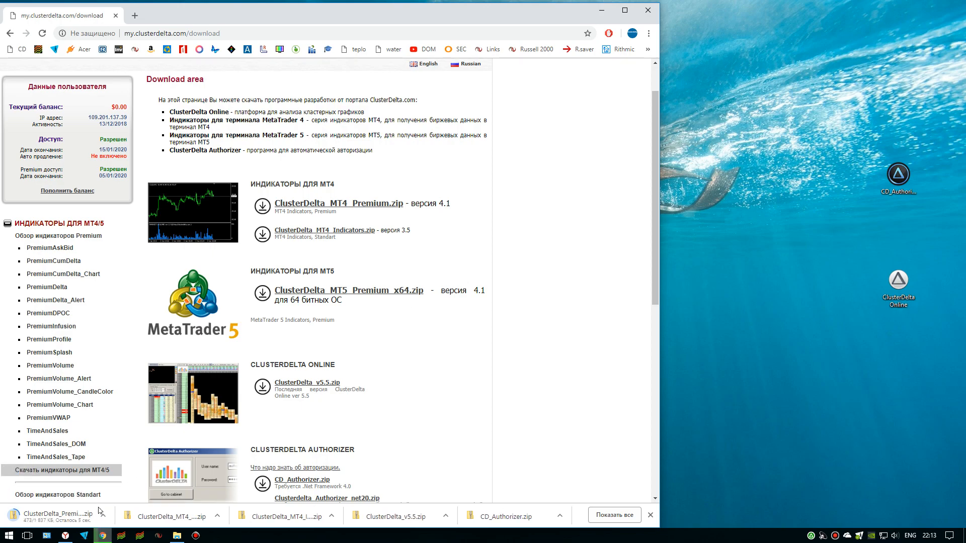
left_click(104, 516)
left_click(126, 481)
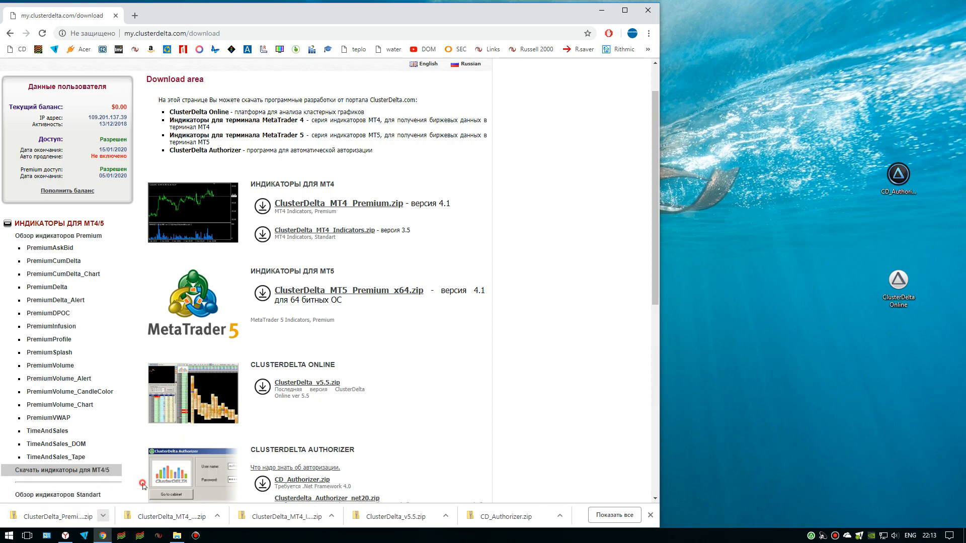
right_click(392, 232)
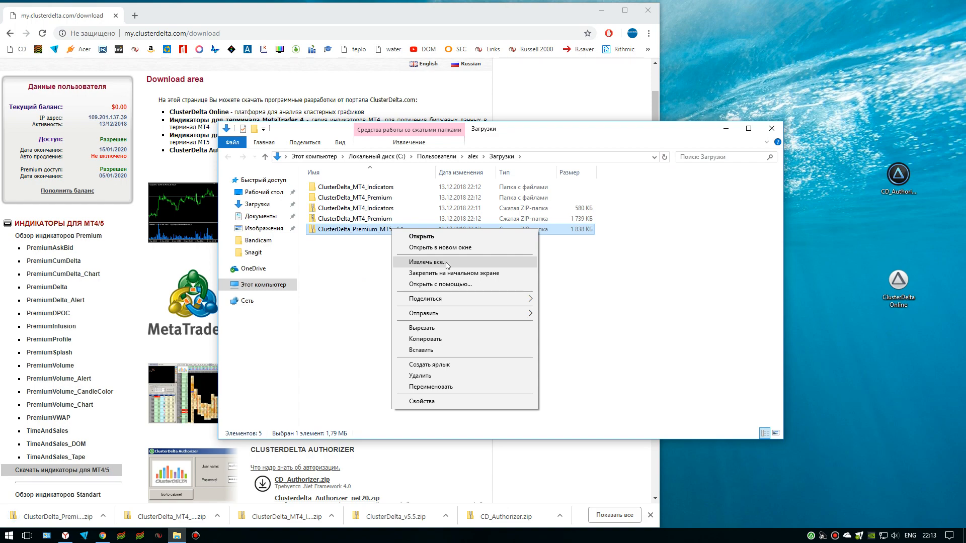
left_click(423, 259)
left_click(555, 366)
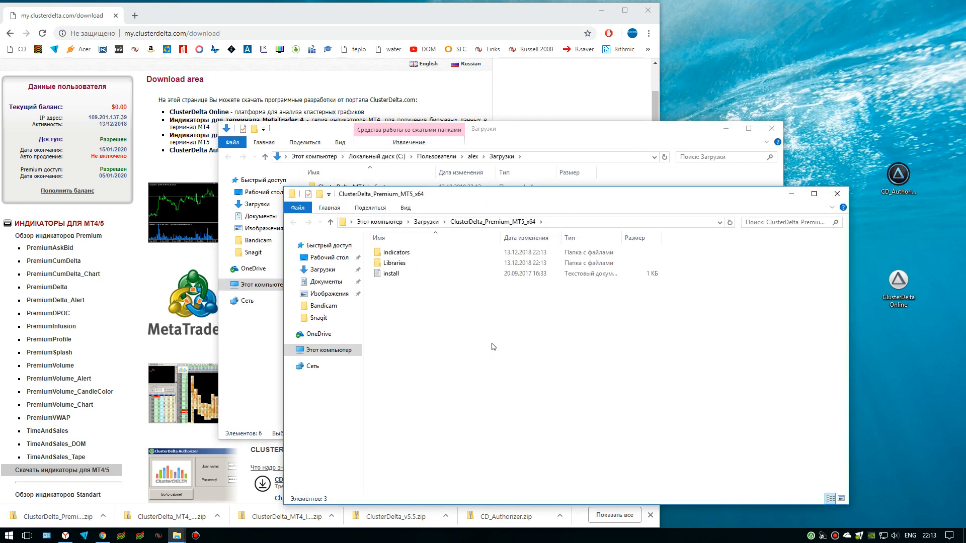
Copy the Indicators and Libraries folders from ClusterDelta_Premium_MT5_x64, and clear the folder and browser windows off the desktop.
left_click_drag(367, 245, 414, 267)
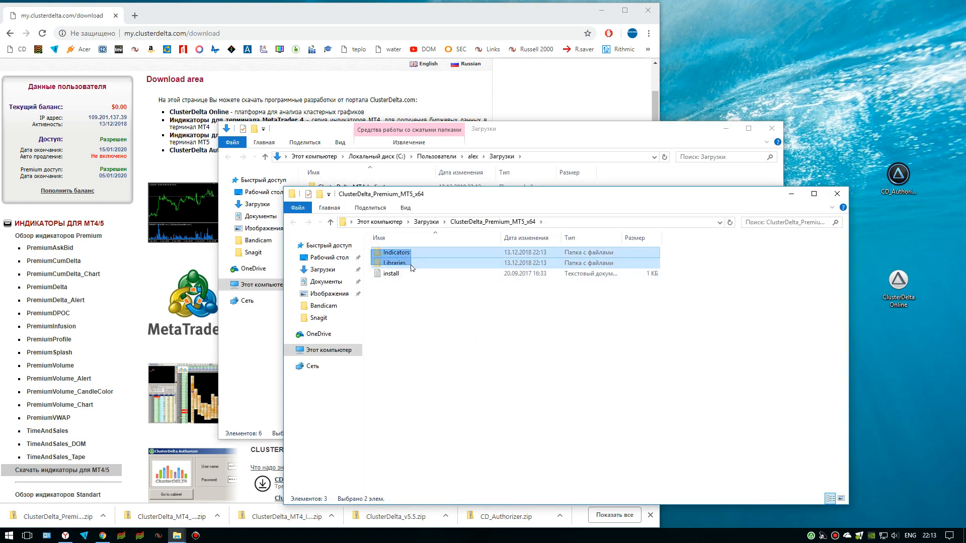
right_click(412, 268)
left_click(444, 360)
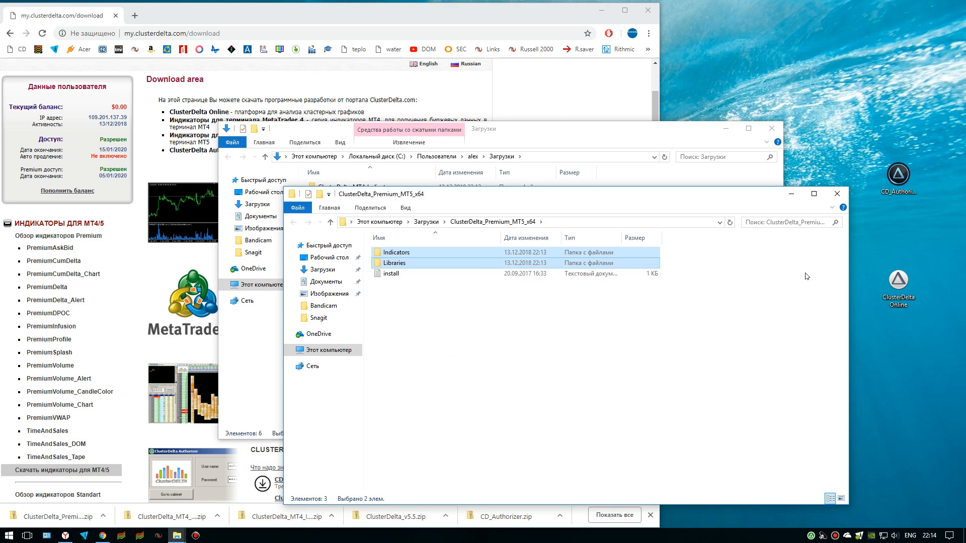
left_click(836, 198)
left_click(725, 128)
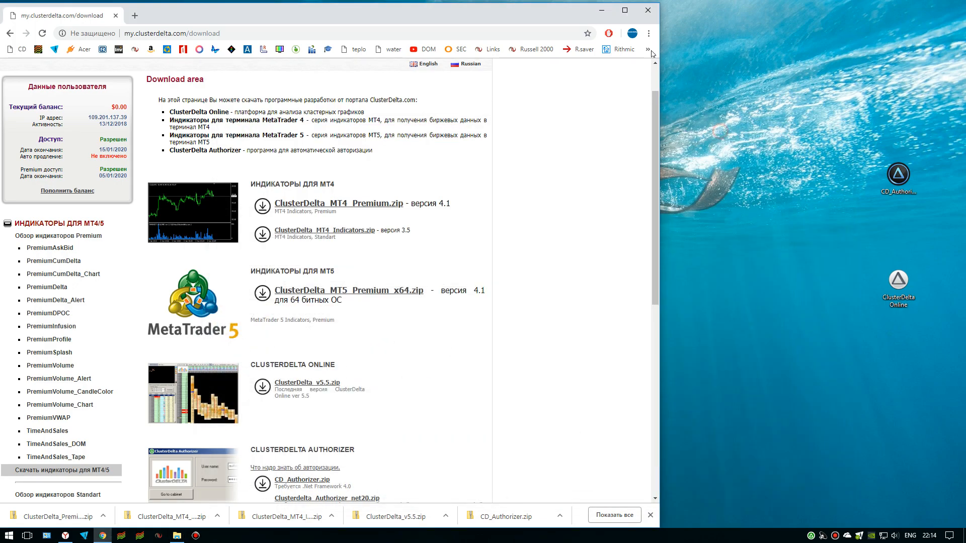
left_click(602, 10)
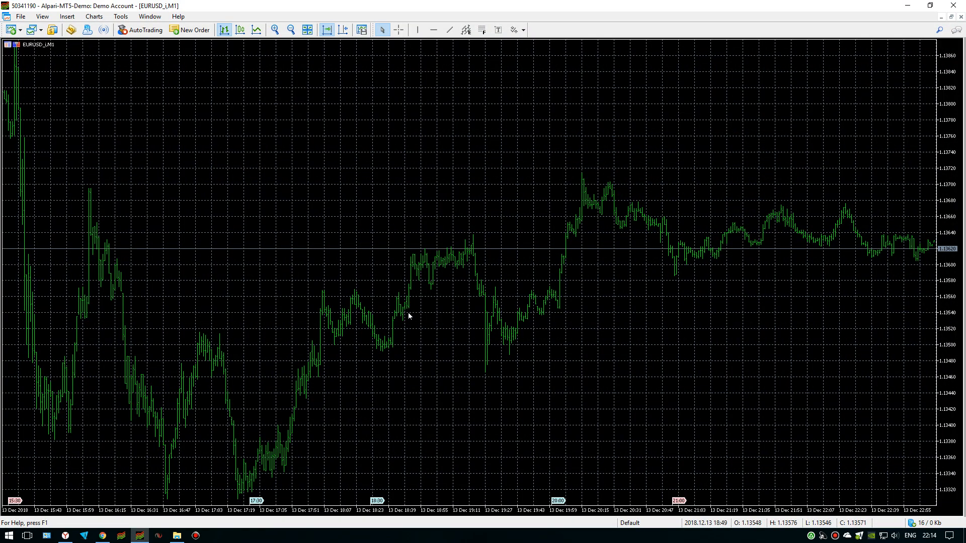
Switch to Alpari MT5 and check which custom indicators are available for the EURUSD_i M1 chart.
left_click(67, 16)
mouse_move(83, 28)
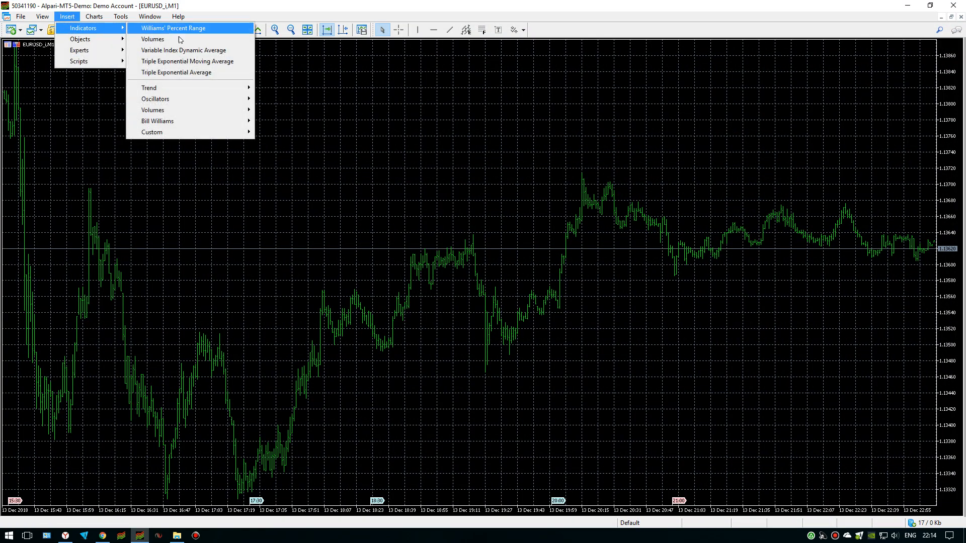
mouse_move(204, 134)
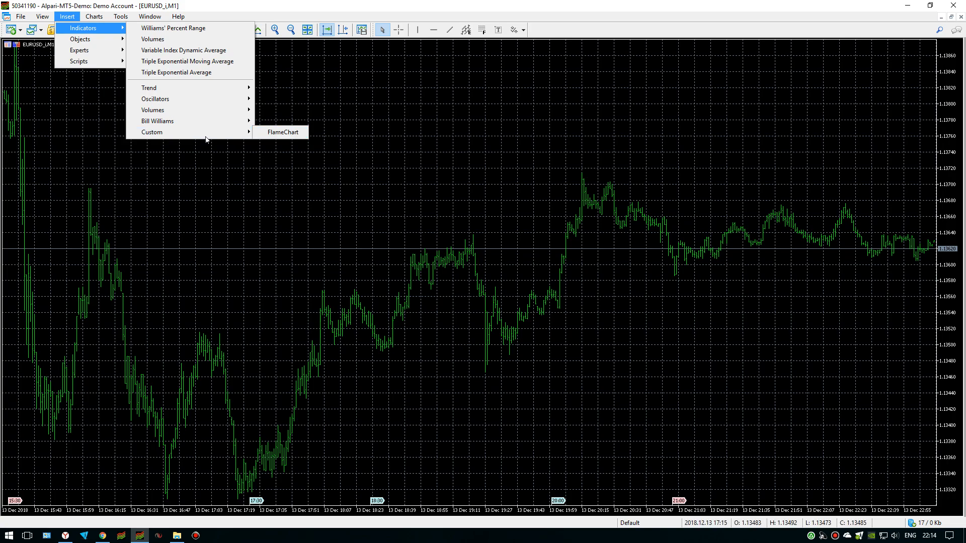
Paste the copied folders into the MQL5 folder of the terminal's data folder, replacing the existing files.
left_click(21, 16)
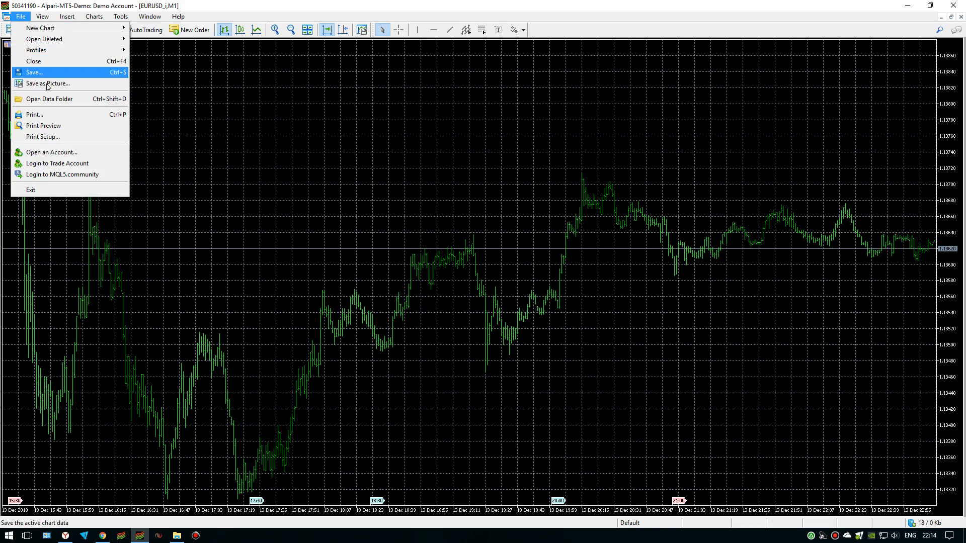
left_click(48, 99)
double_click(365, 233)
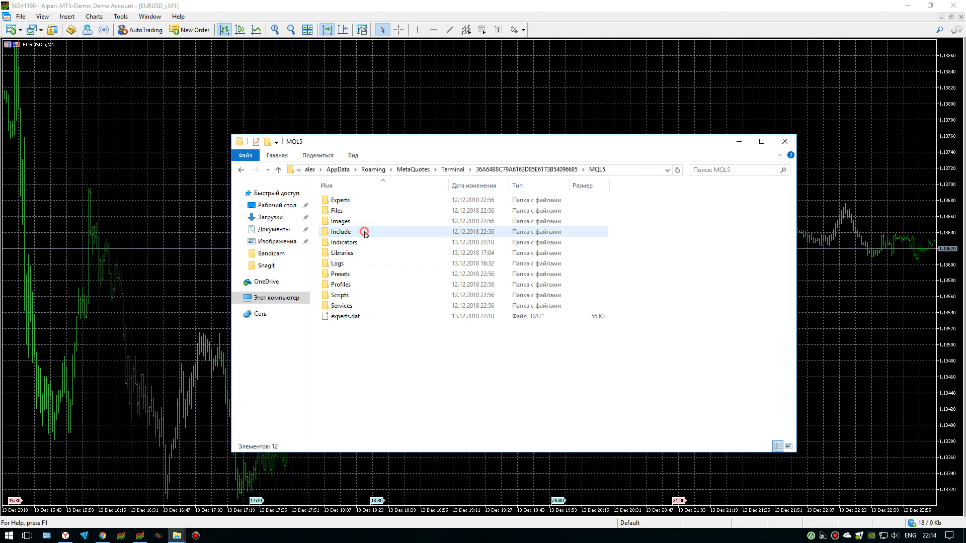
right_click(384, 375)
left_click(417, 445)
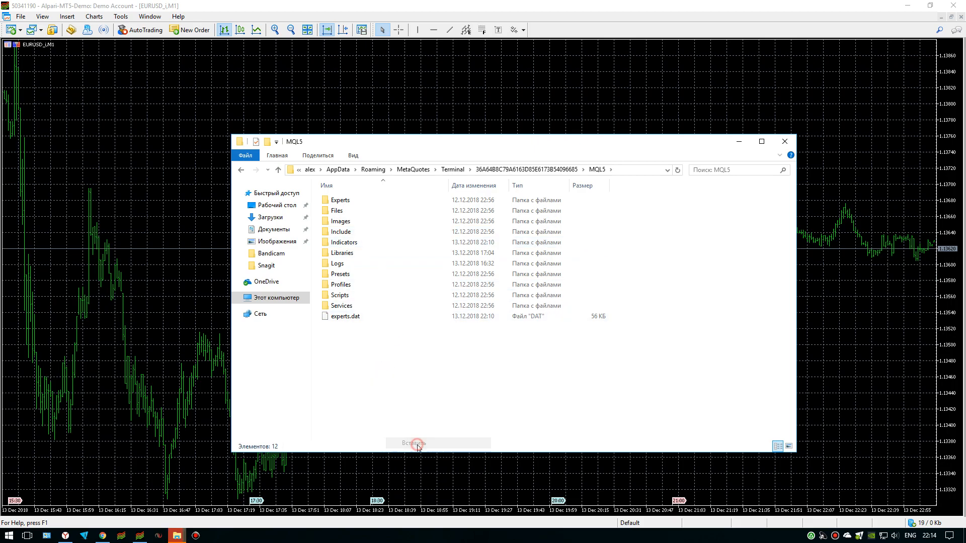
mouse_move(176, 535)
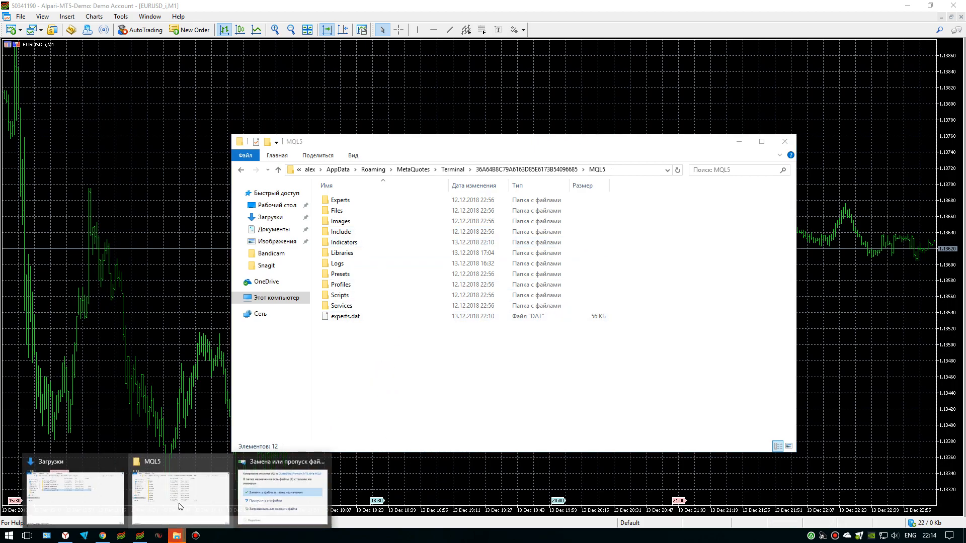
left_click(275, 492)
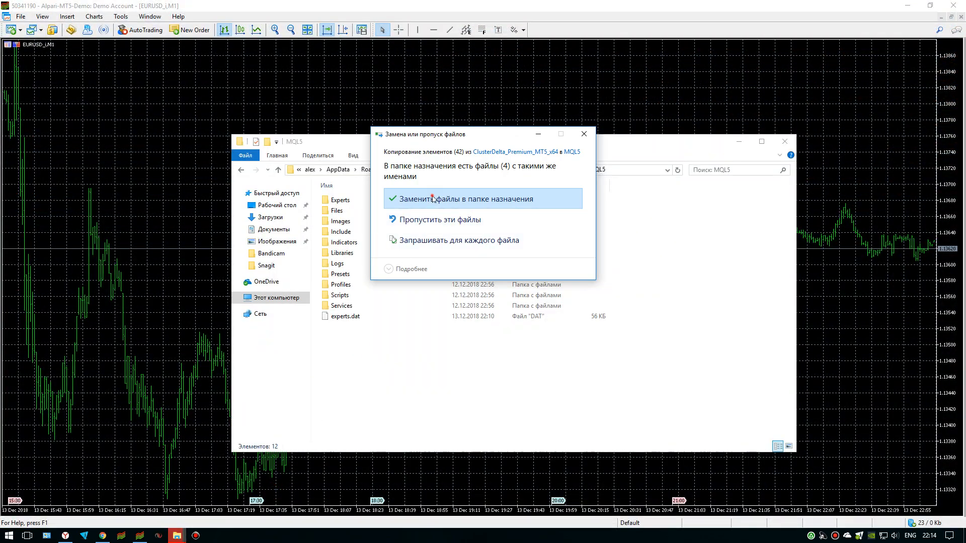
left_click(433, 199)
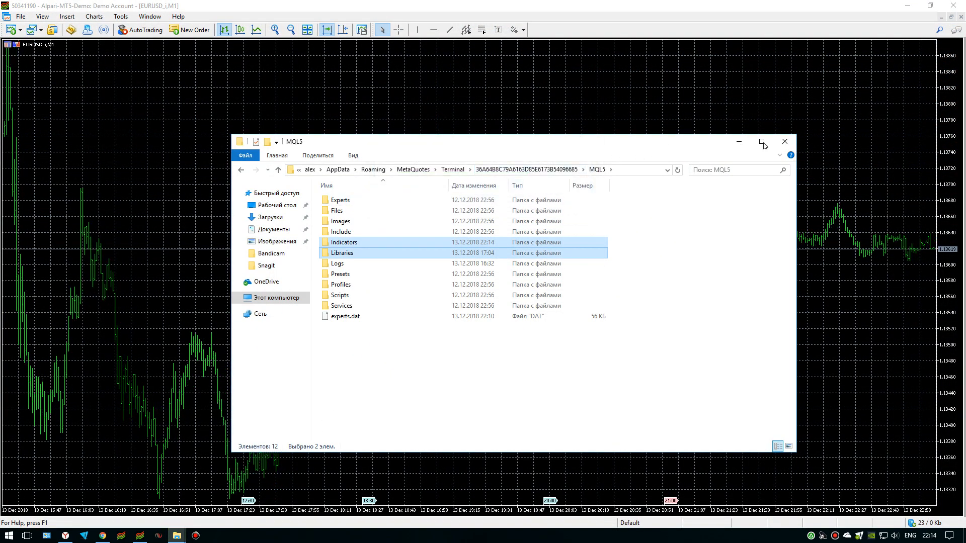
Close the MQL5 folder window and restart Alpari MT5 so it loads the premium indicators.
left_click(784, 141)
left_click(955, 7)
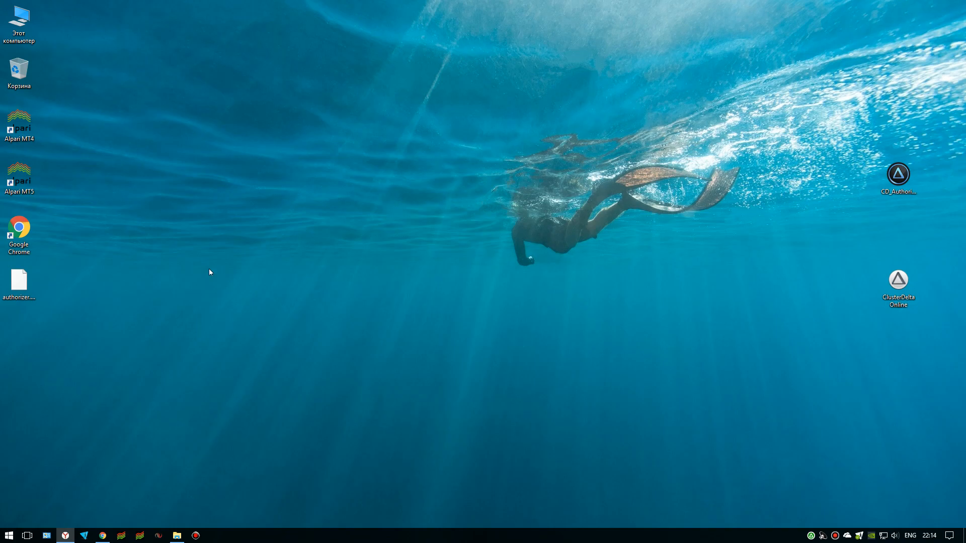
double_click(24, 173)
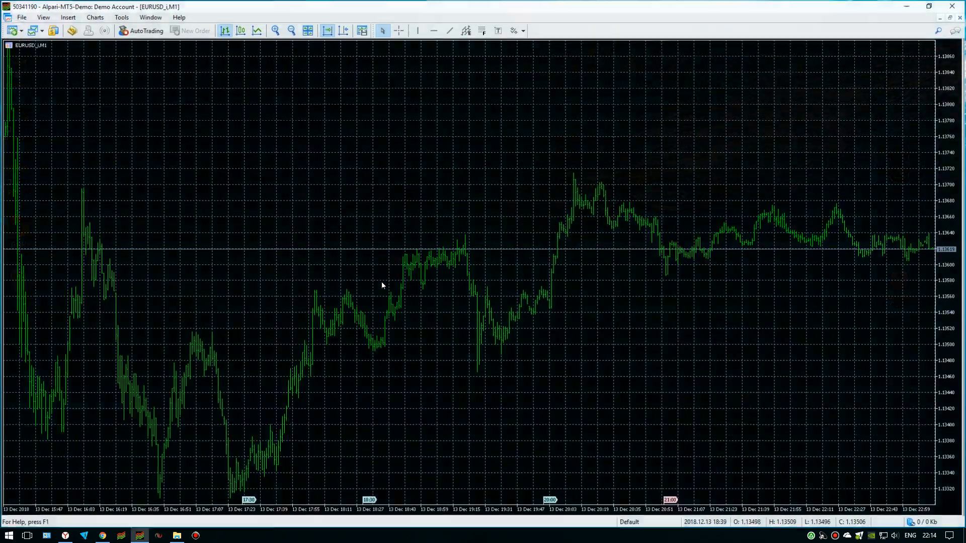
Add the ClusterDelta_PremiumVolume_4.1 custom indicator with DLL imports allowed, and compare its volume spike with the price bars using the crosshair.
left_click(68, 16)
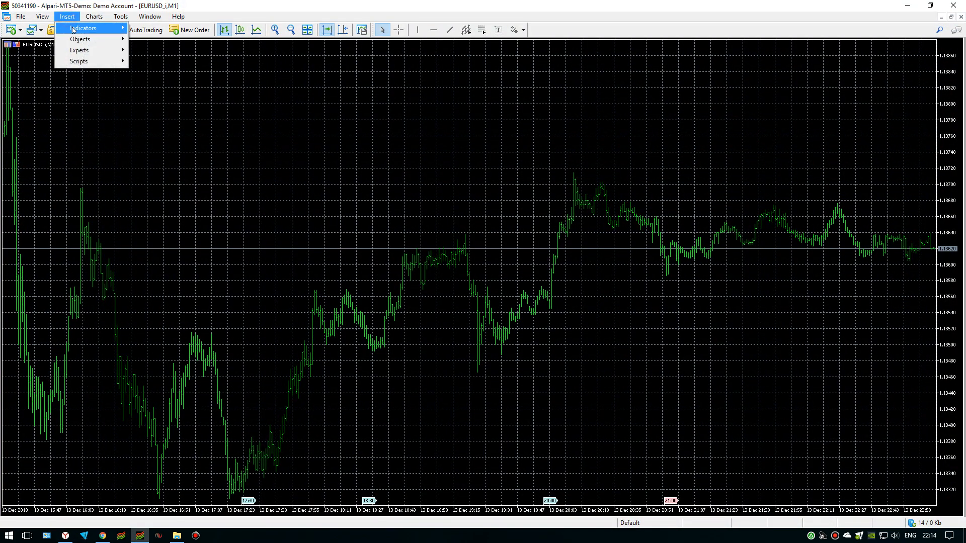
mouse_move(85, 28)
mouse_move(222, 133)
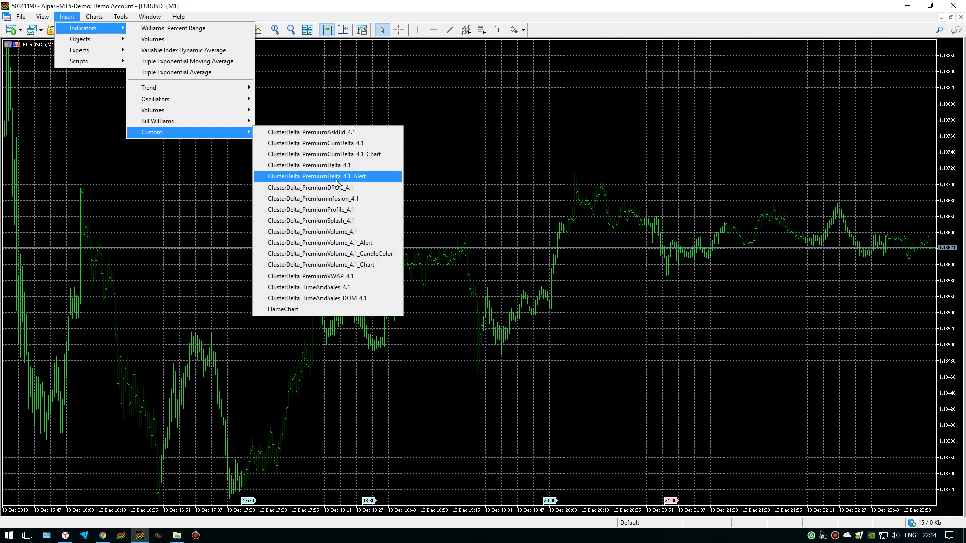
left_click(351, 232)
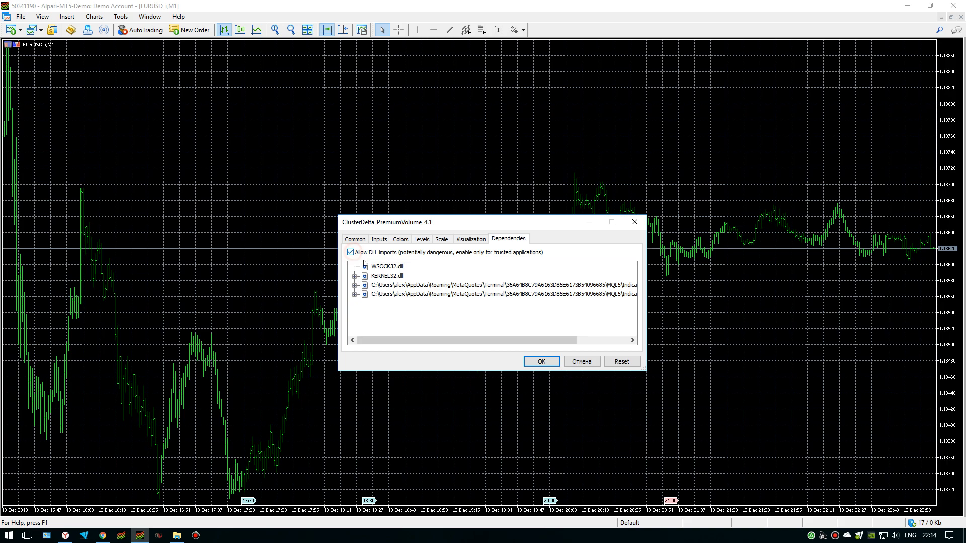
left_click(539, 359)
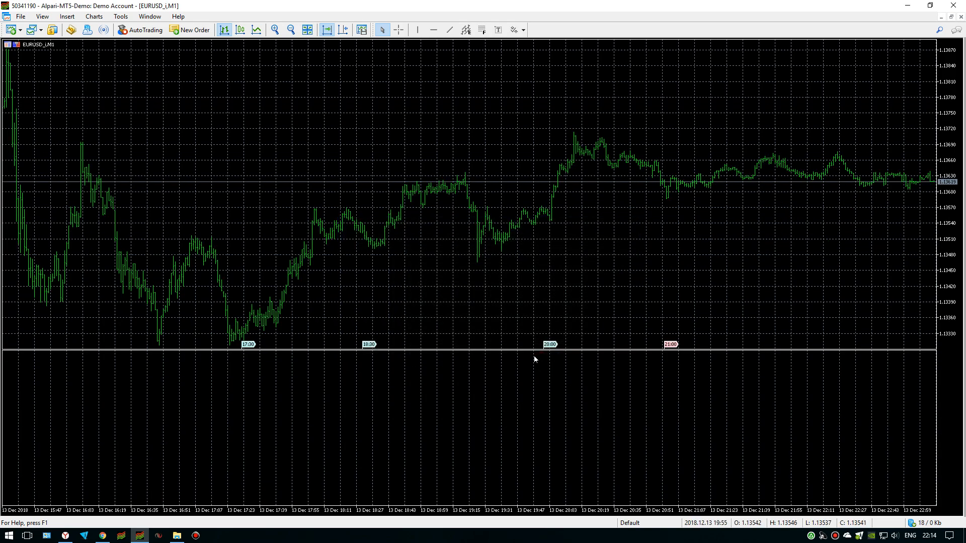
middle_click(358, 303)
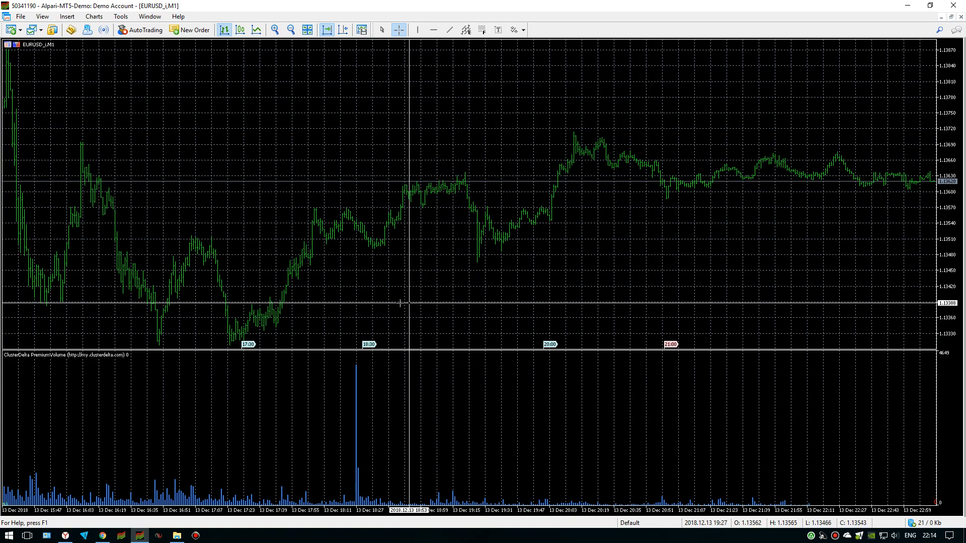
left_click(476, 307)
Try a MetaTrader_GMT of +3 for the premium volume indicator, and check the volume spike's alignment with the crosshair.
right_click(440, 265)
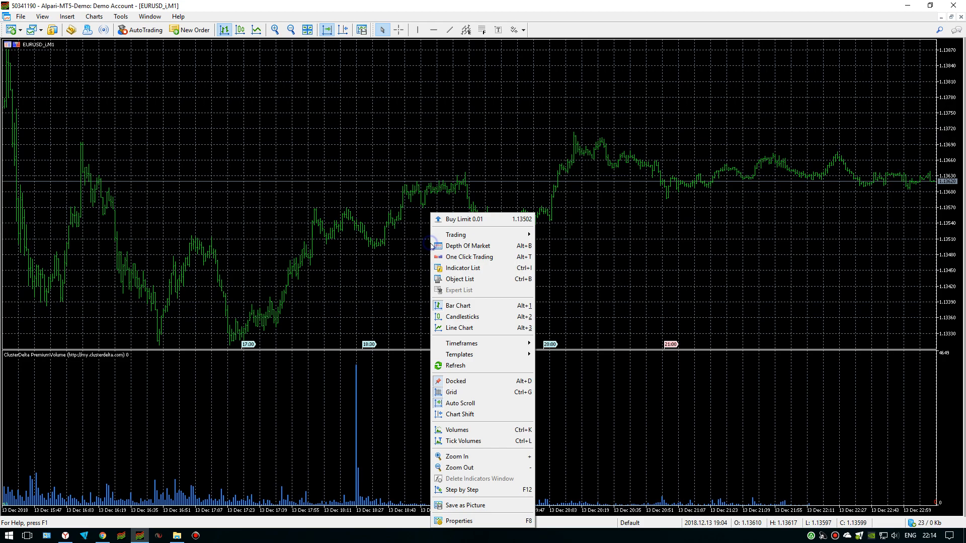
left_click(436, 267)
double_click(435, 229)
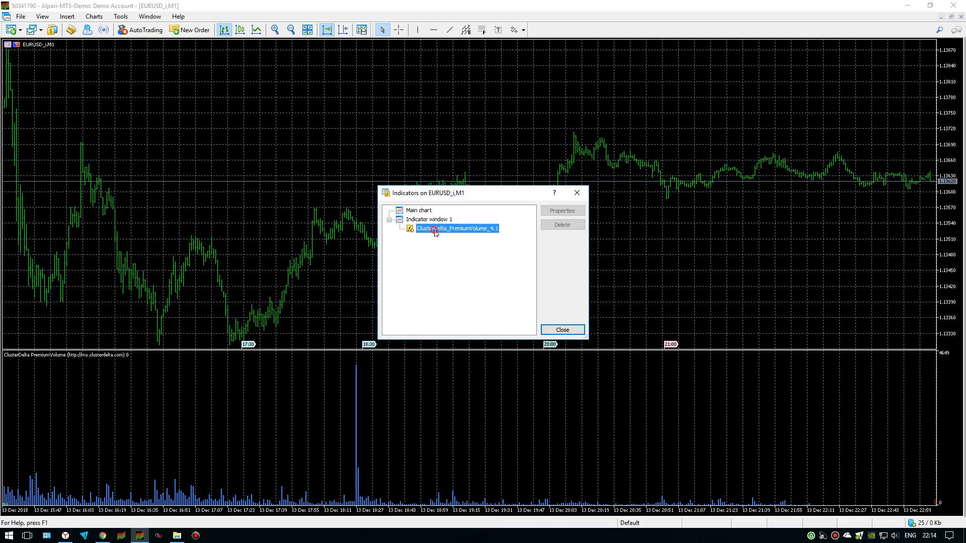
left_click(392, 280)
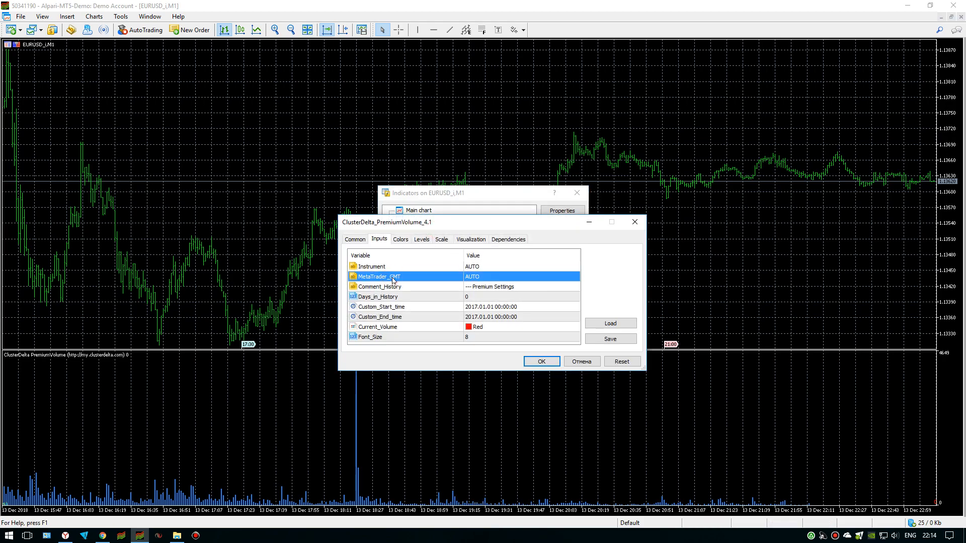
left_click(485, 277)
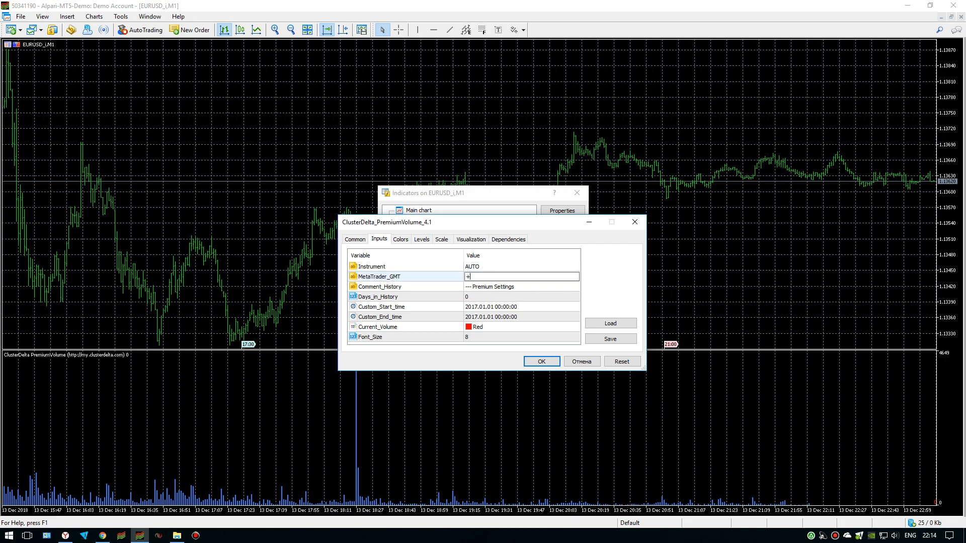
left_click(546, 362)
left_click(554, 327)
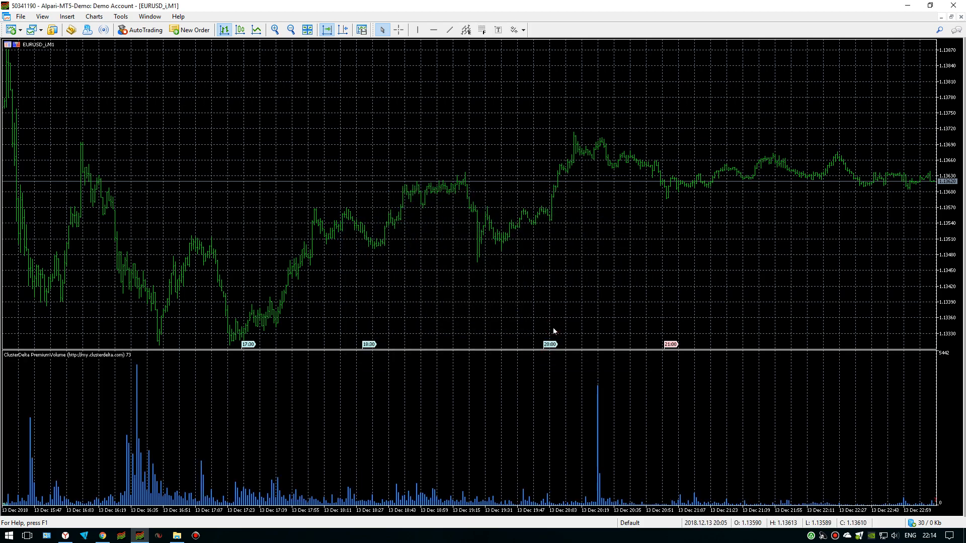
middle_click(522, 317)
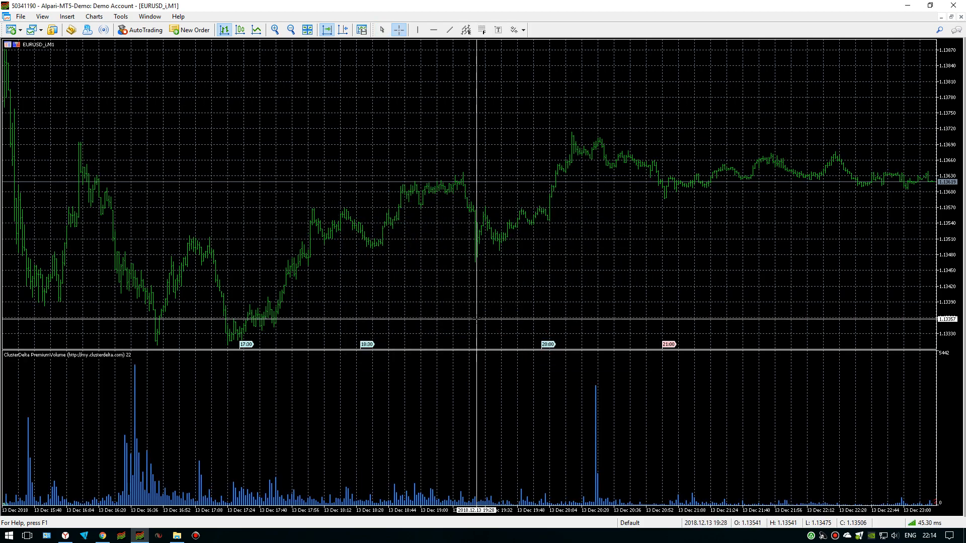
right_click(596, 325)
Set the premium volume indicator's MetaTrader_GMT to +2 and check the volume spike against the 19:27 candle with the crosshair.
right_click(528, 318)
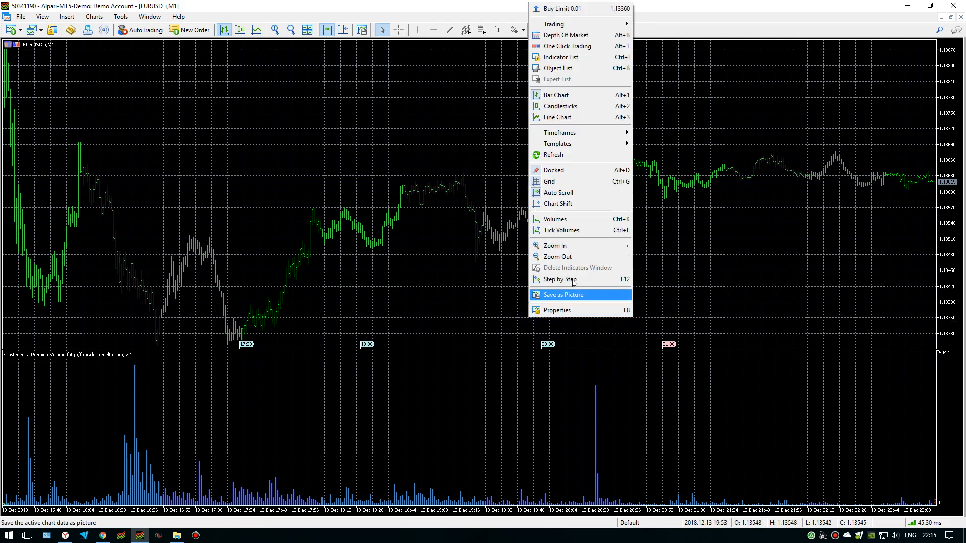
left_click(557, 59)
double_click(468, 229)
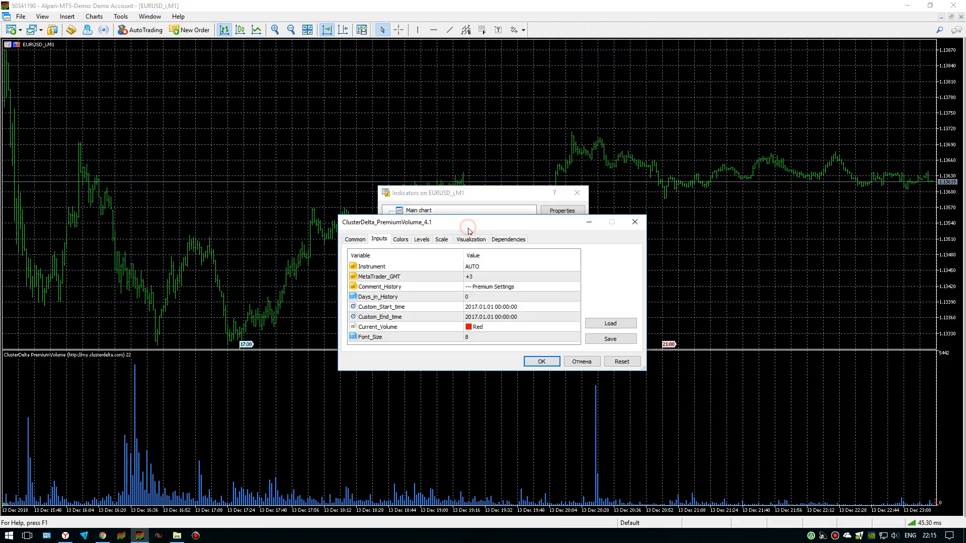
double_click(482, 276)
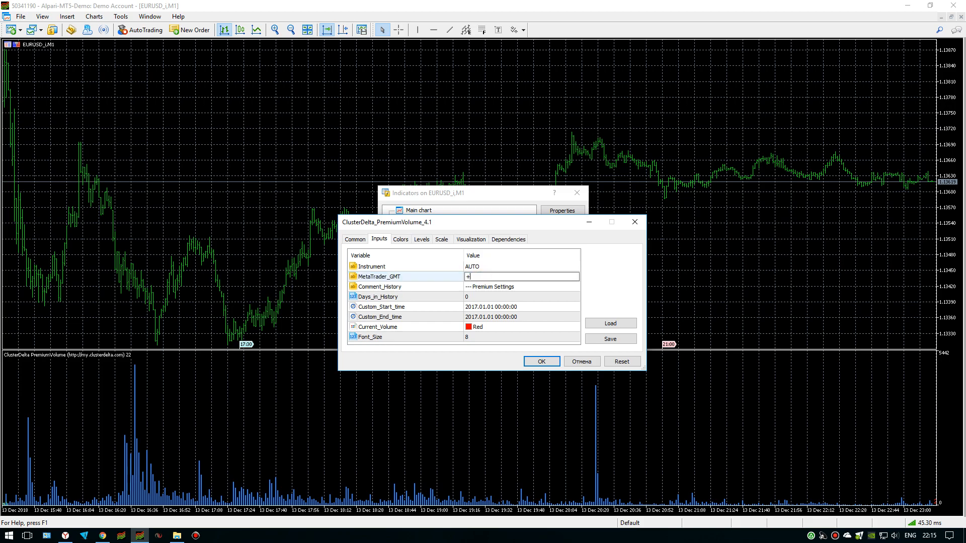
left_click(538, 360)
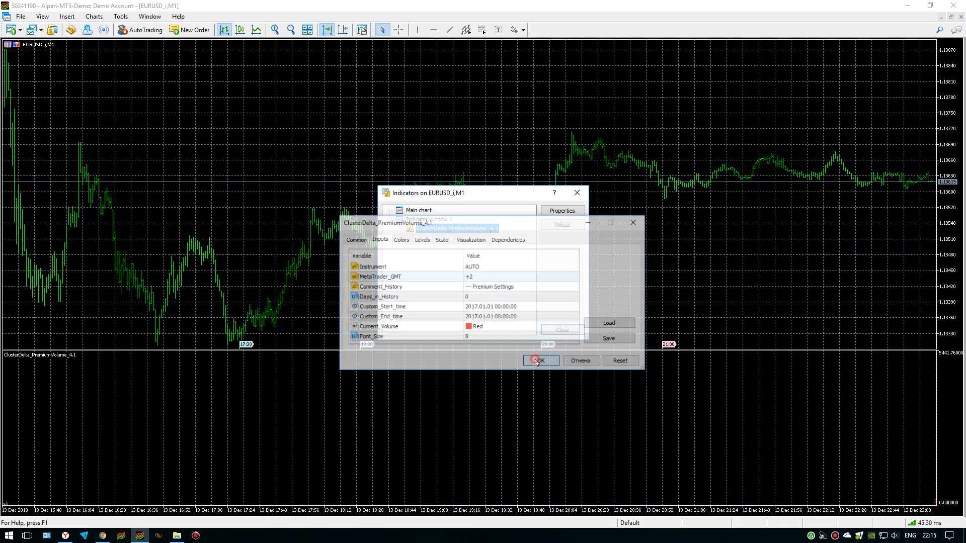
left_click(563, 332)
middle_click(474, 312)
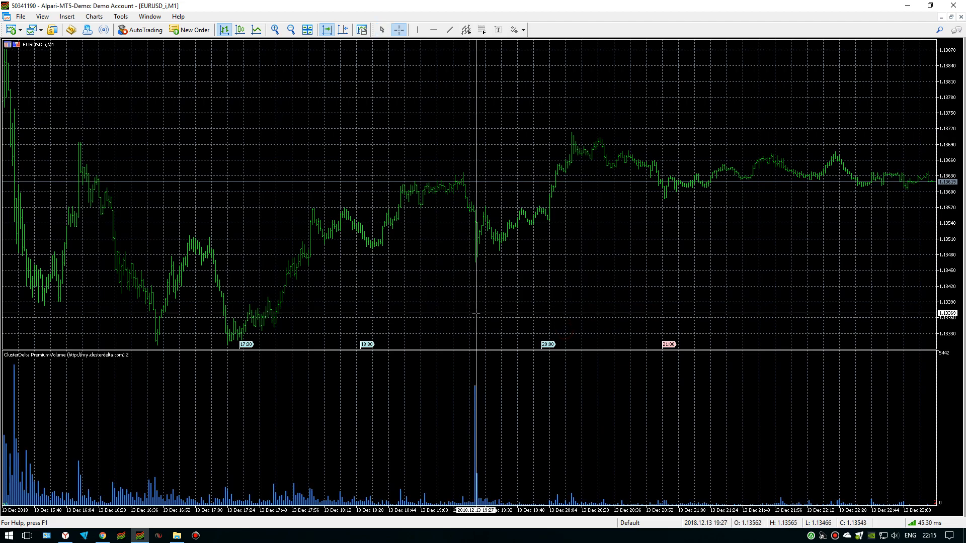
middle_click(474, 313)
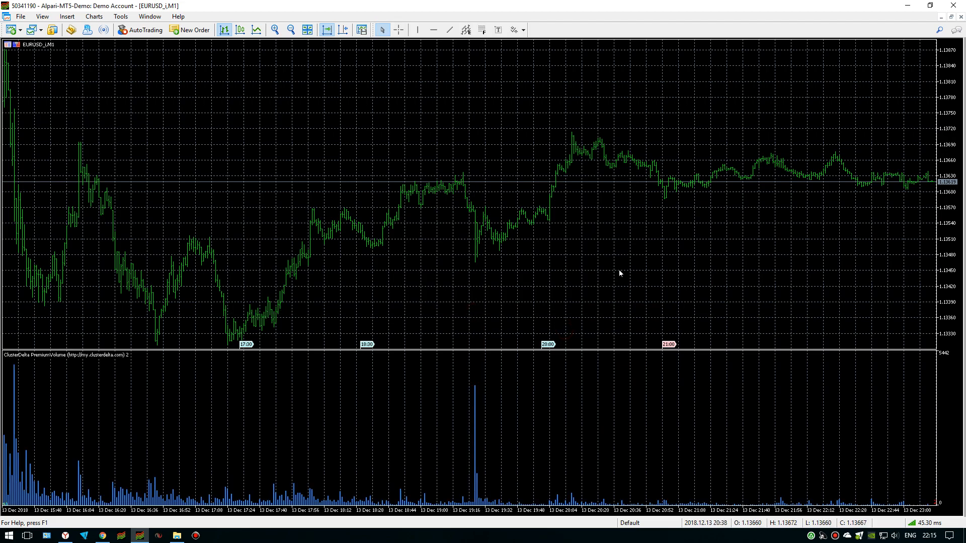